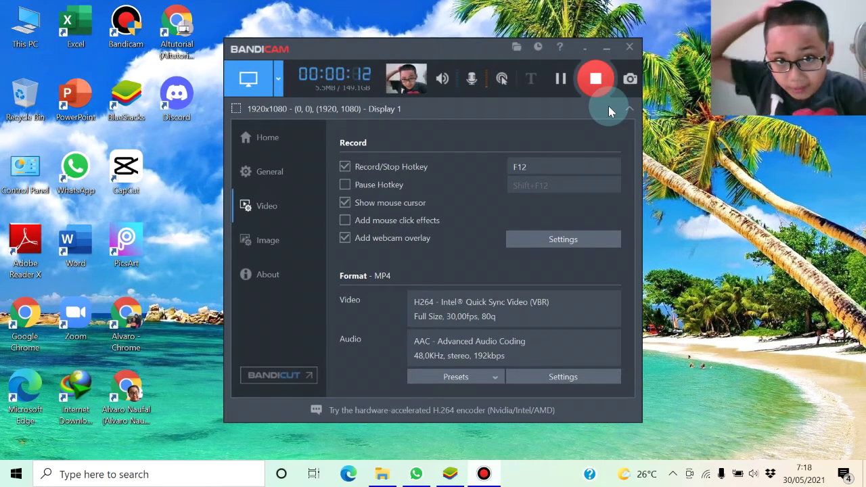
Minimize the Bandicam recorder window and switch to BlueStacks, maximizing its window.
{"action": "mouse_move", "coordinate": [358, 6]}
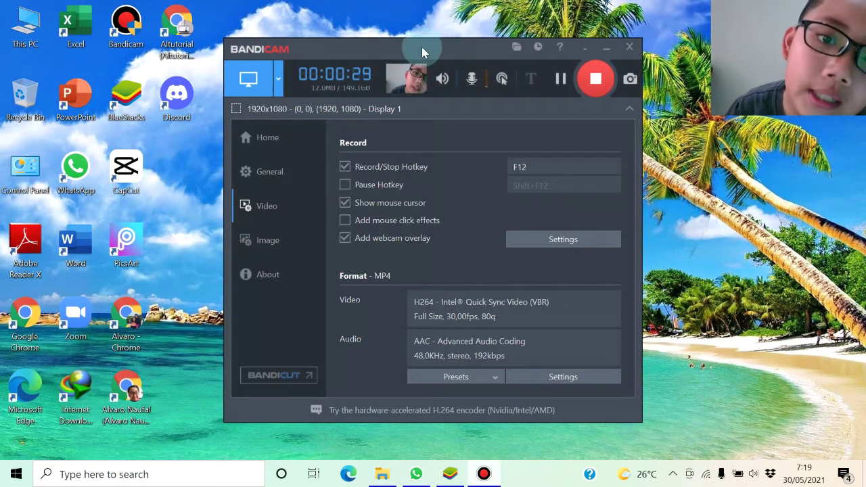
{"action": "left_click_drag", "start_coordinate": [422, 53], "coordinate": [420, 13]}
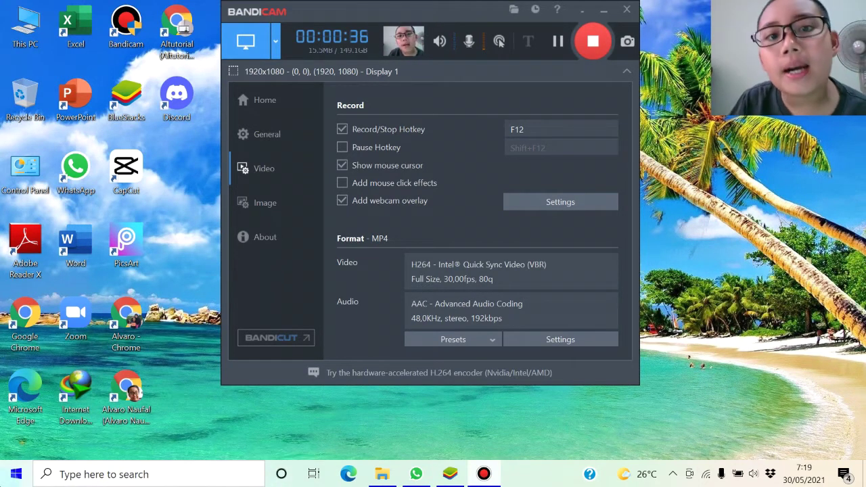
{"action": "left_click", "coordinate": [601, 10]}
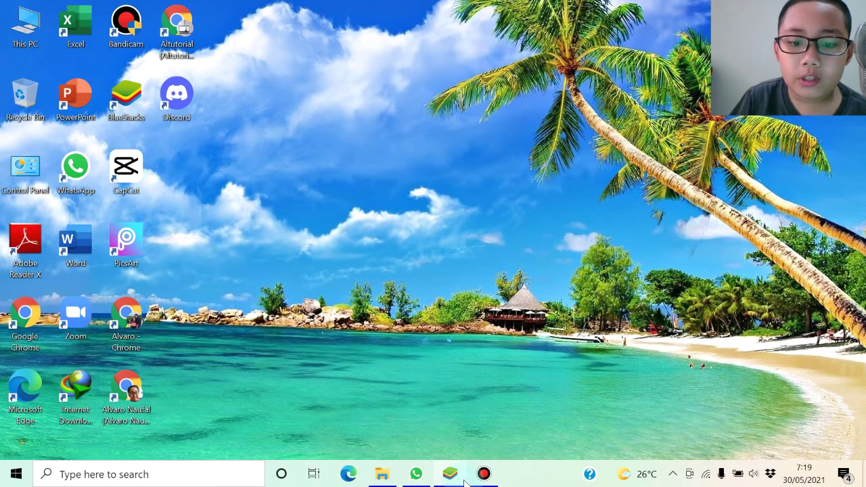
{"action": "left_click", "coordinate": [451, 475]}
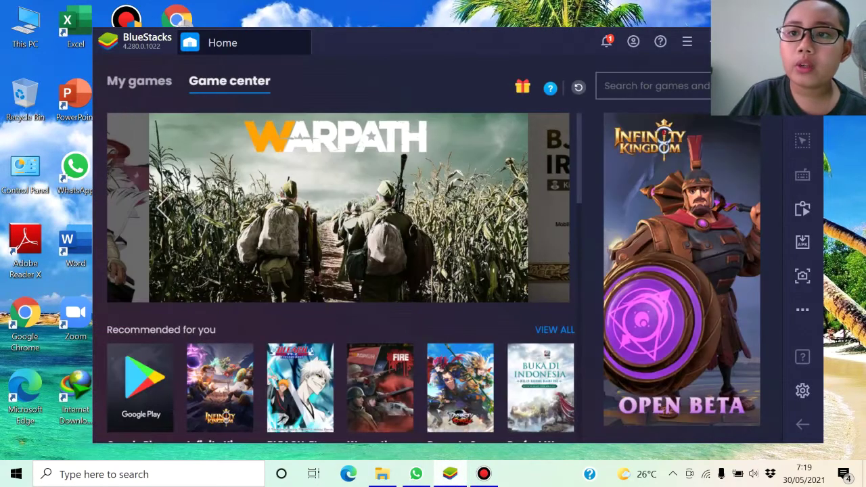
{"action": "key", "text": "super+Up"}
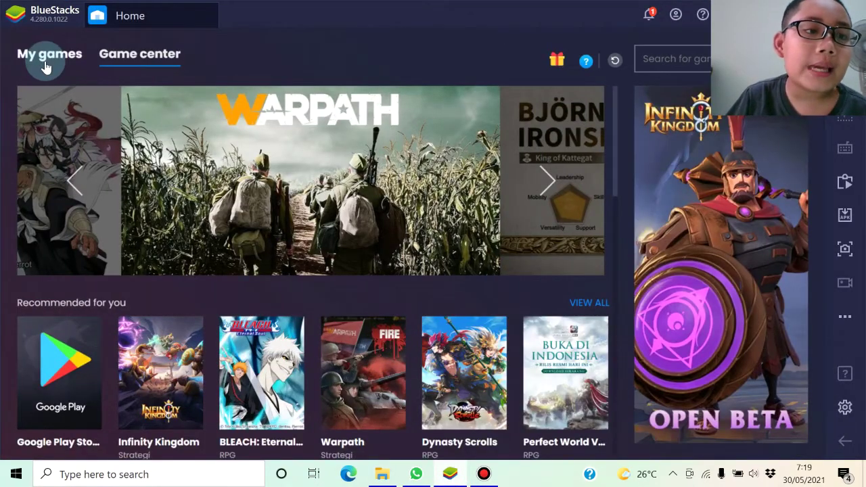
Show the installed games and open Media Manager from the System apps folder.
{"action": "left_click", "coordinate": [46, 67]}
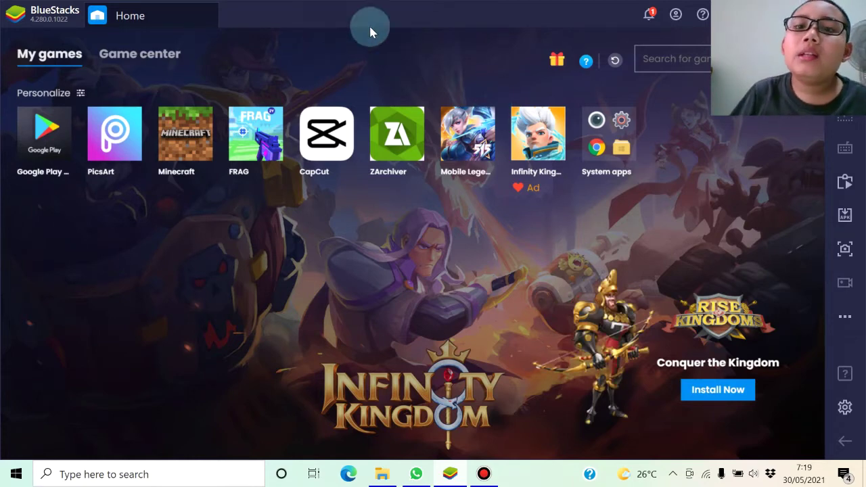
{"action": "left_click", "coordinate": [616, 154]}
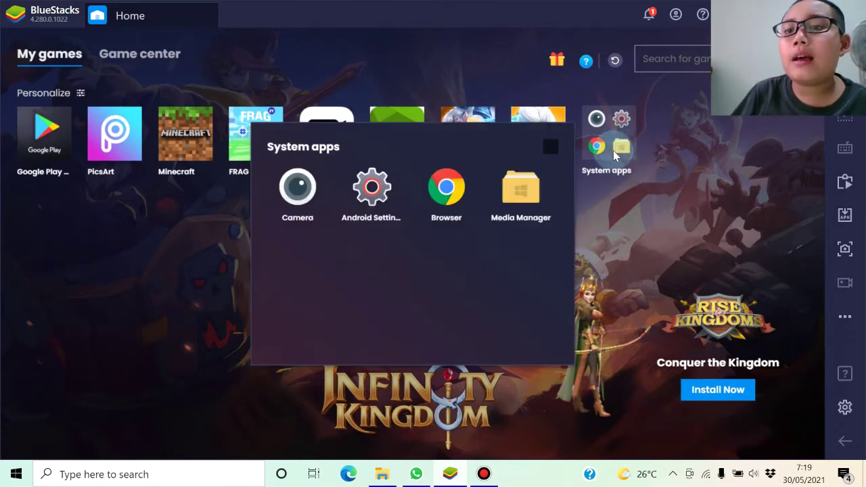
{"action": "left_click", "coordinate": [540, 213]}
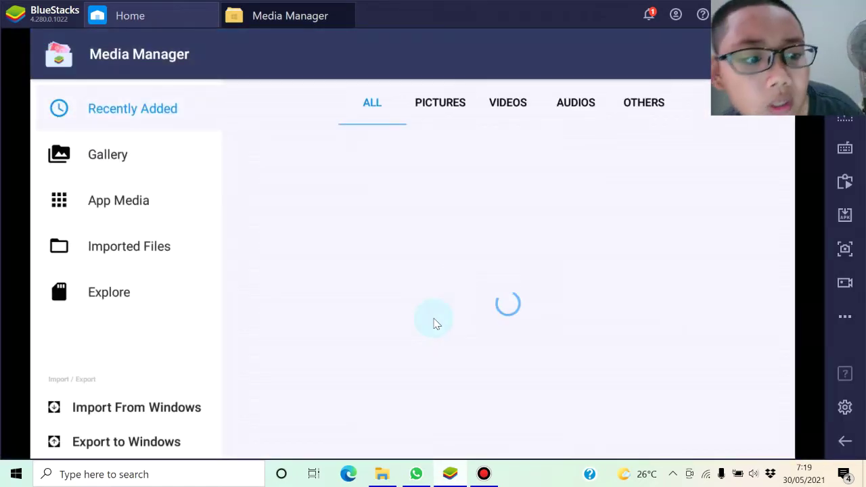
Import the "Main ml" image from the Windows Downloads folder into Media Manager.
{"action": "left_click", "coordinate": [130, 420]}
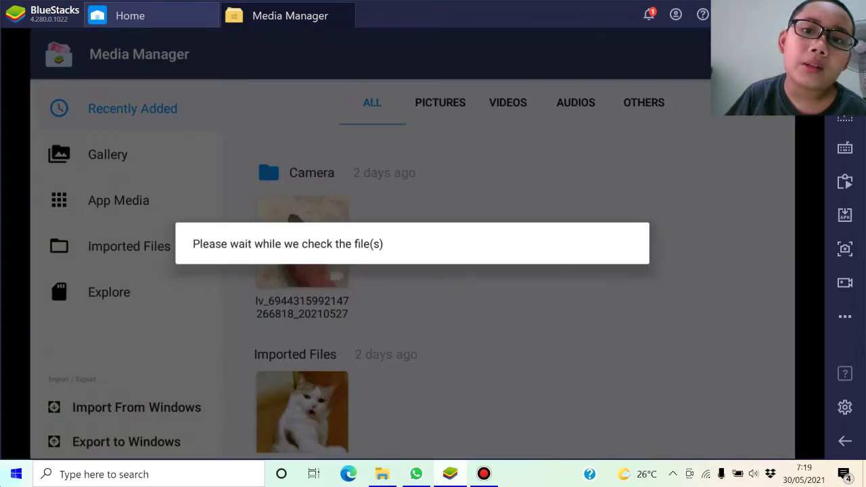
{"action": "scroll", "coordinate": [48, 116], "scroll_direction": "up", "scroll_amount": 5}
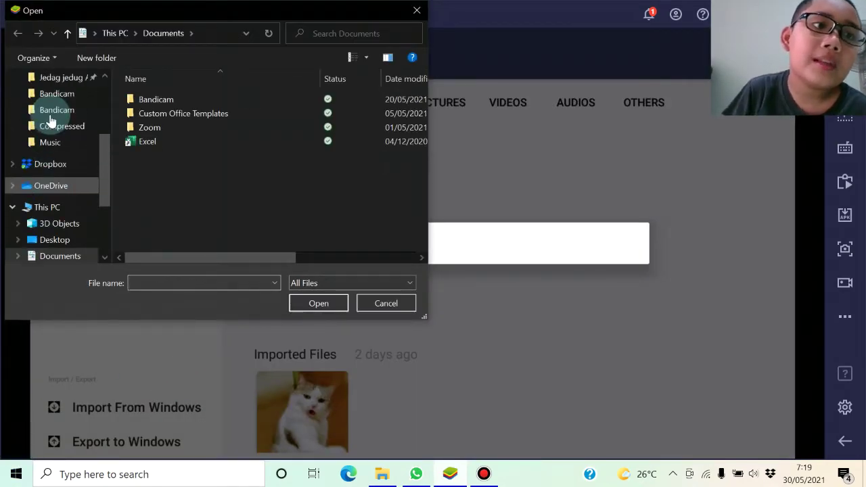
{"action": "scroll", "coordinate": [42, 114], "scroll_direction": "up", "scroll_amount": 4}
{"action": "left_click", "coordinate": [67, 120]}
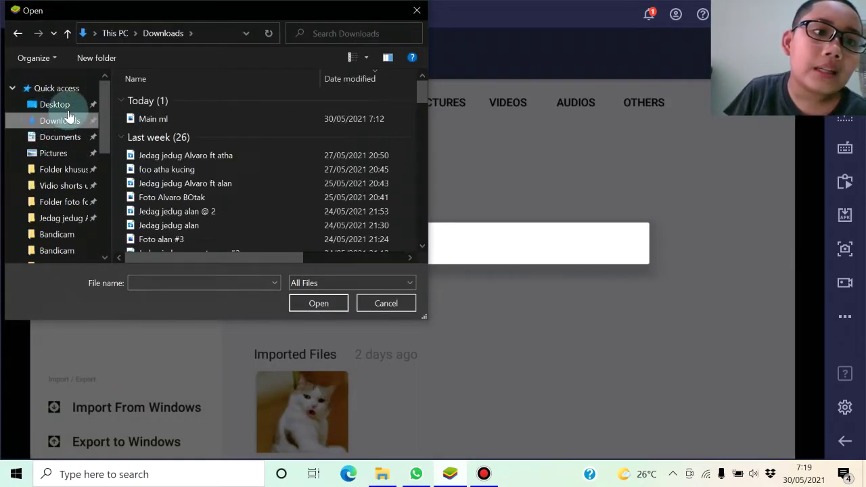
{"action": "left_click", "coordinate": [153, 120]}
{"action": "left_click", "coordinate": [305, 299]}
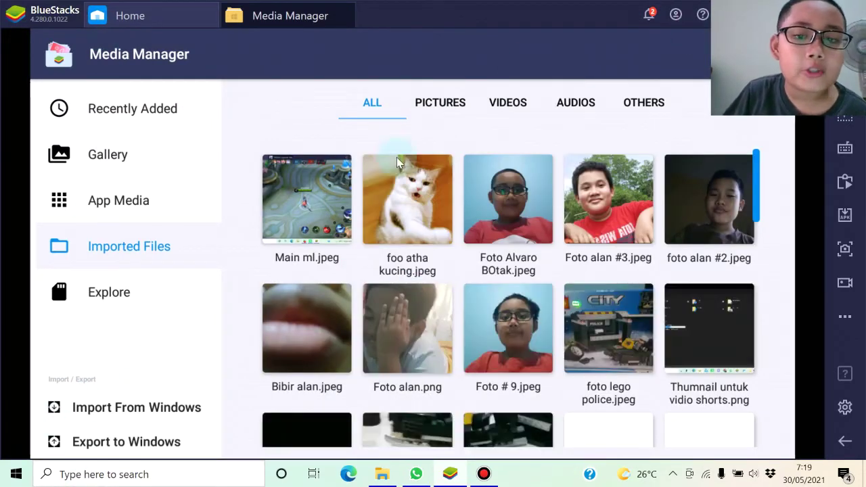
Return to the home screen, close the System apps folder and Media Manager, and launch CapCut.
{"action": "left_click", "coordinate": [189, 19]}
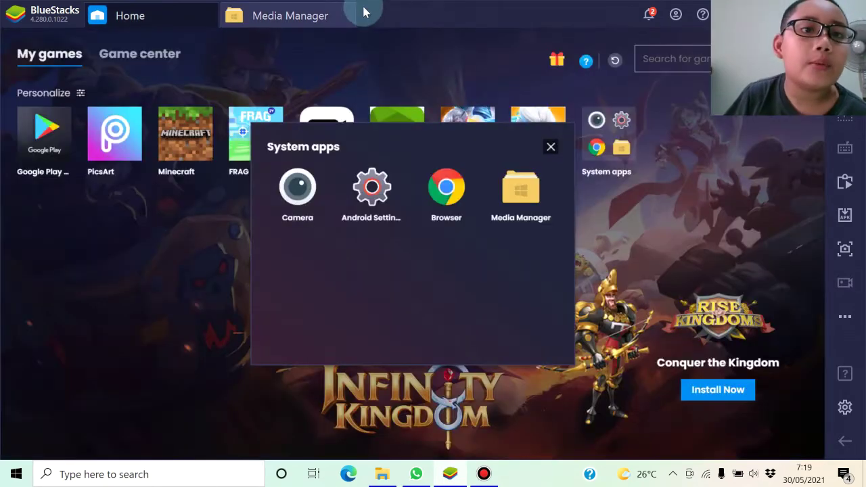
{"action": "left_click", "coordinate": [329, 65]}
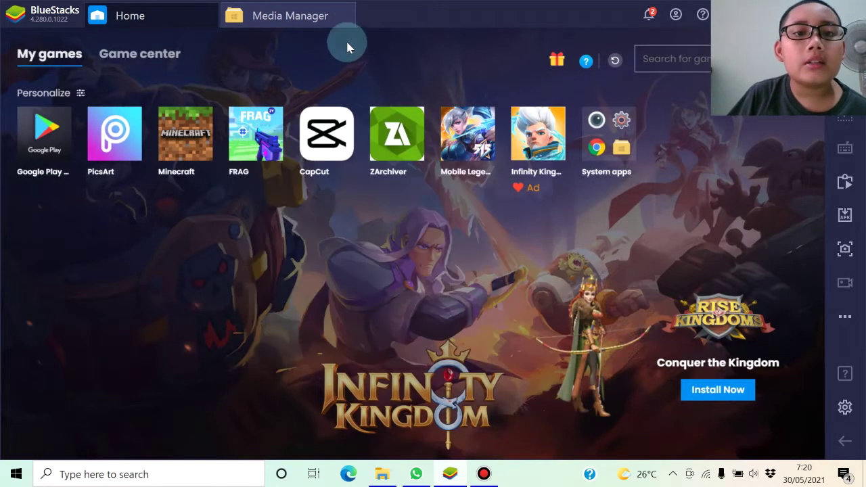
{"action": "left_click", "coordinate": [346, 13]}
{"action": "left_click", "coordinate": [338, 140]}
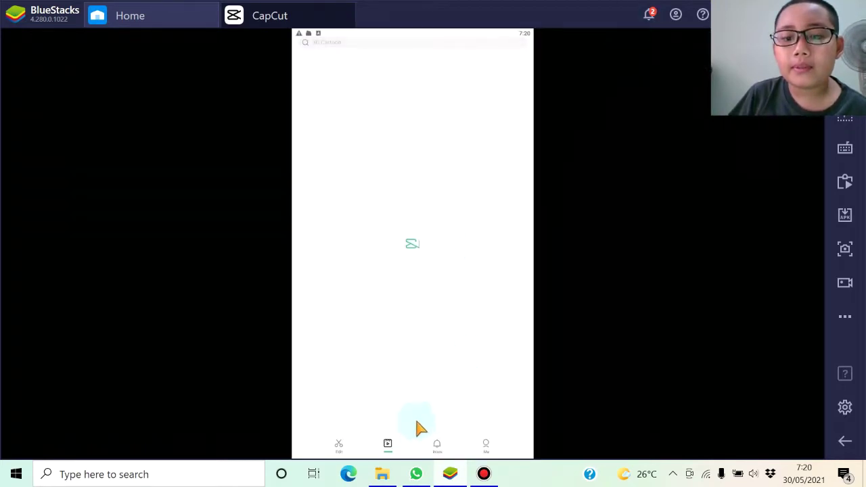
Preview the "jomblo happy" template and return to the template list.
{"action": "left_click", "coordinate": [412, 278]}
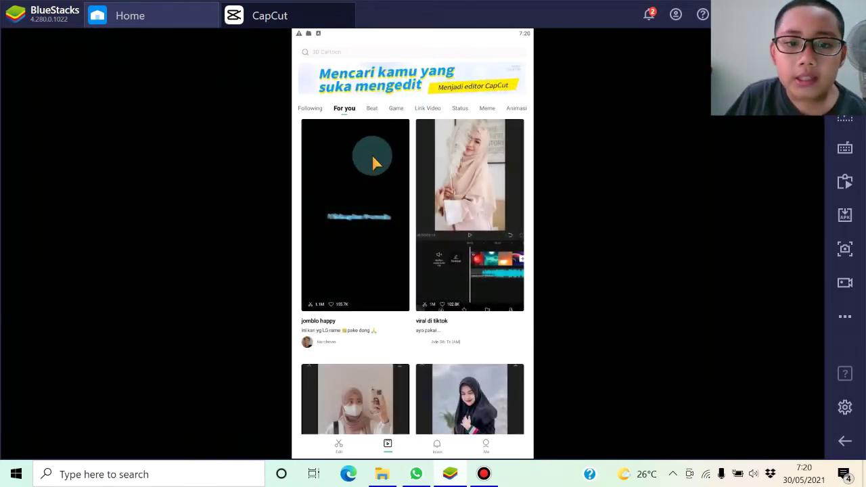
{"action": "left_click", "coordinate": [370, 171]}
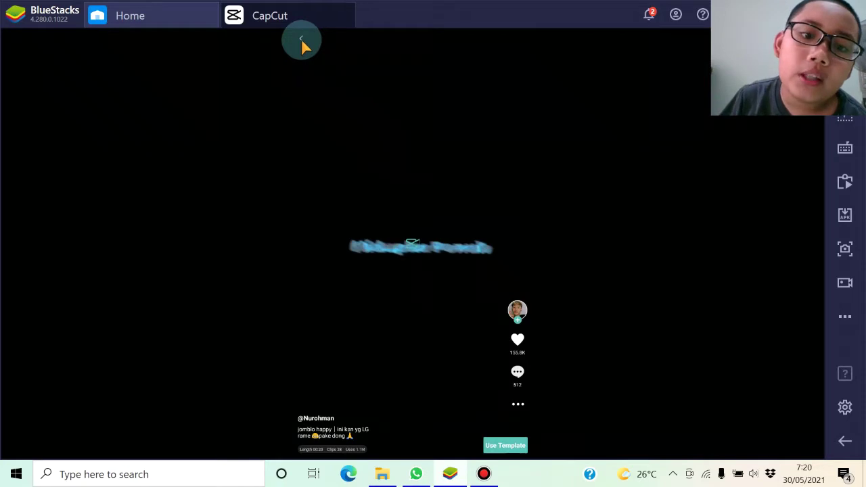
{"action": "left_click", "coordinate": [295, 66]}
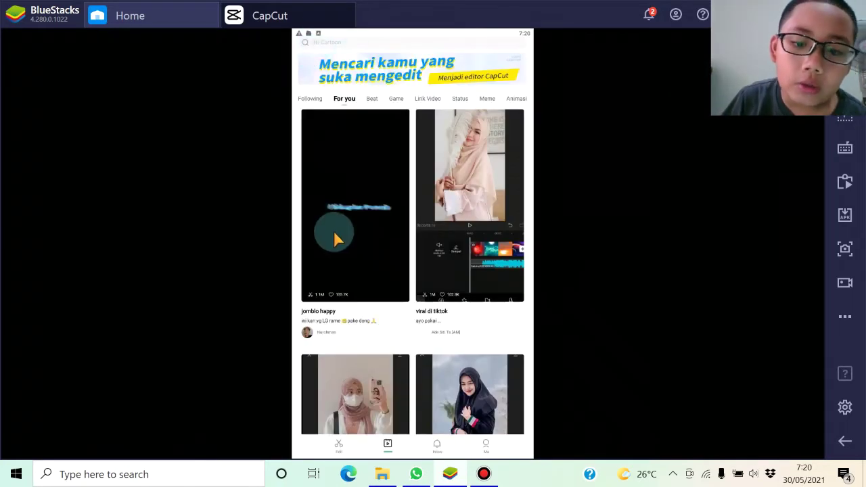
Find the "Efek Anime" template with the white-hat collage among the For you templates and start using it.
{"action": "left_click_drag", "start_coordinate": [334, 230], "coordinate": [360, 197]}
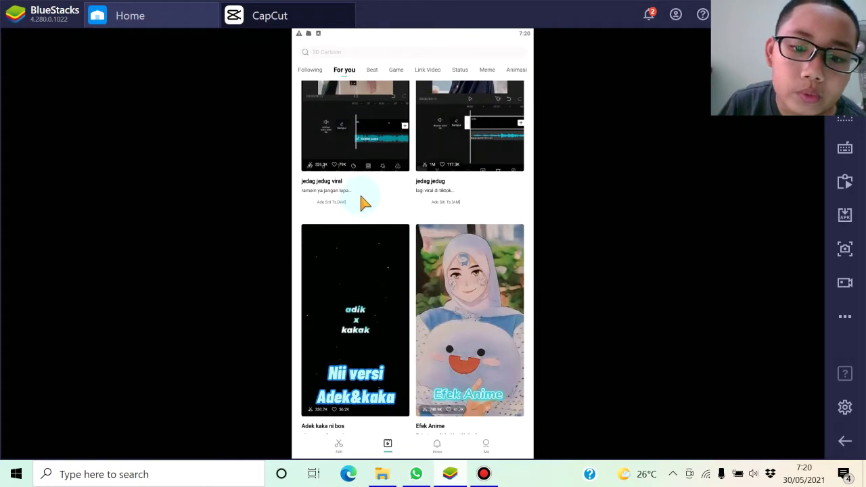
{"action": "scroll", "coordinate": [360, 201], "scroll_direction": "down", "scroll_amount": 3}
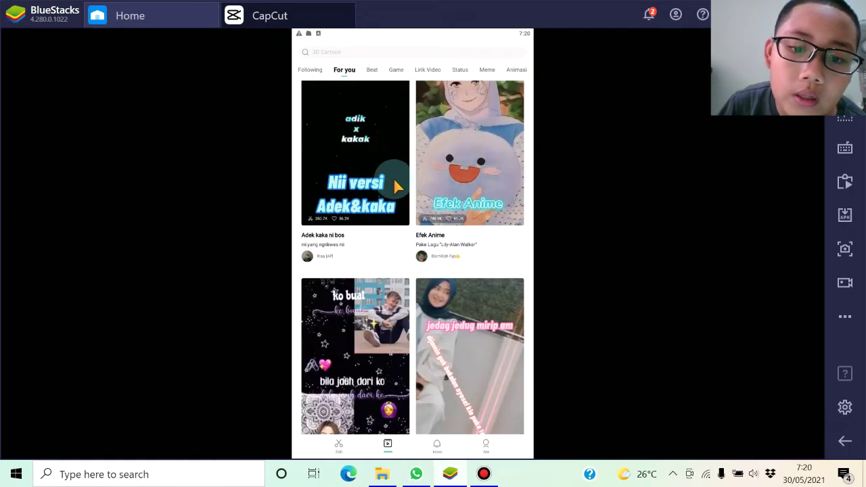
{"action": "scroll", "coordinate": [393, 177], "scroll_direction": "down", "scroll_amount": 4}
{"action": "scroll", "coordinate": [396, 184], "scroll_direction": "down", "scroll_amount": 4}
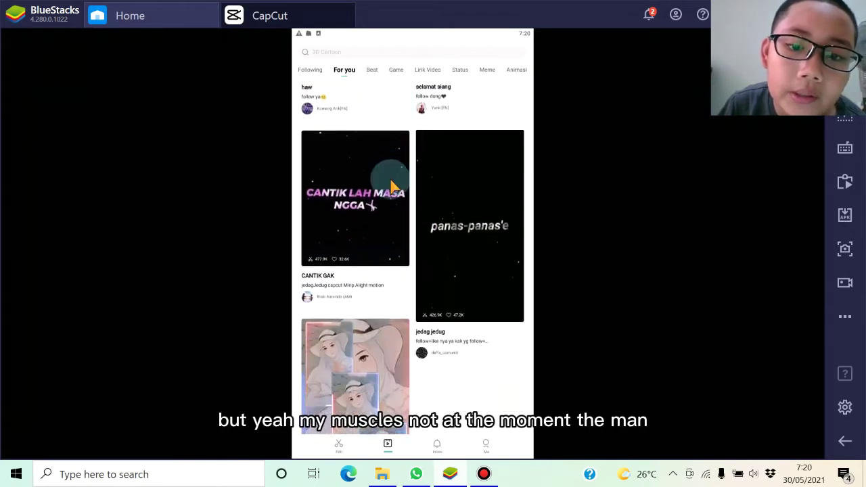
{"action": "scroll", "coordinate": [395, 187], "scroll_direction": "down", "scroll_amount": 2}
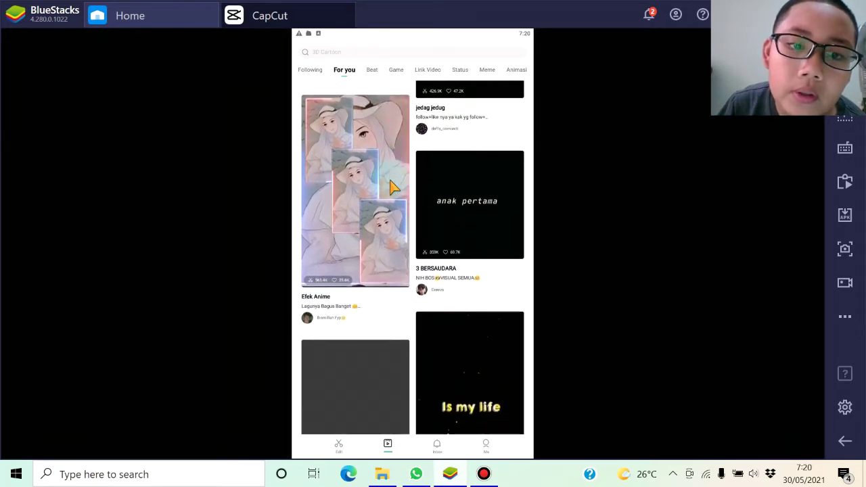
{"action": "left_click", "coordinate": [395, 179]}
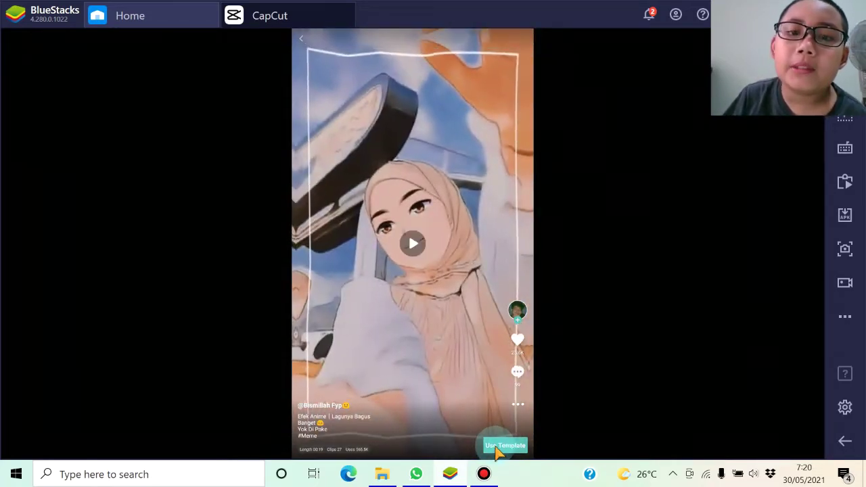
{"action": "left_click", "coordinate": [501, 446]}
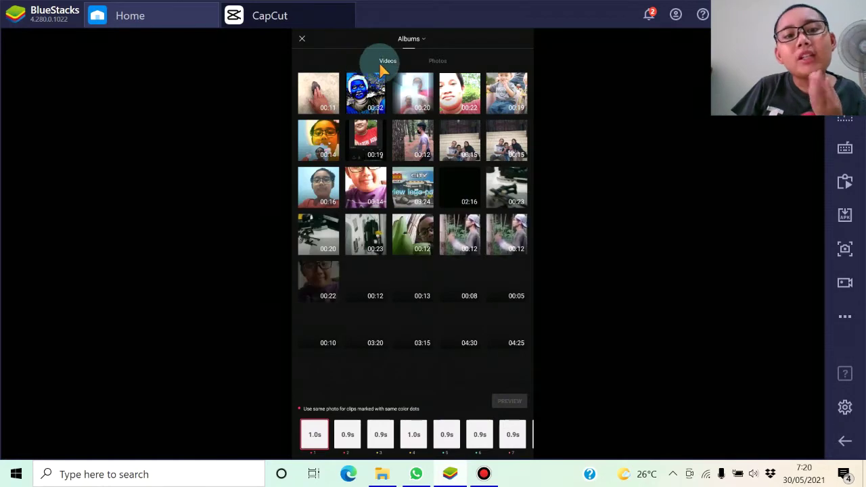
Fill the template's first twelve clips with the blue-background portrait, game screenshot, red-shirt portrait, purple-shirt selfie and white cat photos.
{"action": "left_click", "coordinate": [439, 60]}
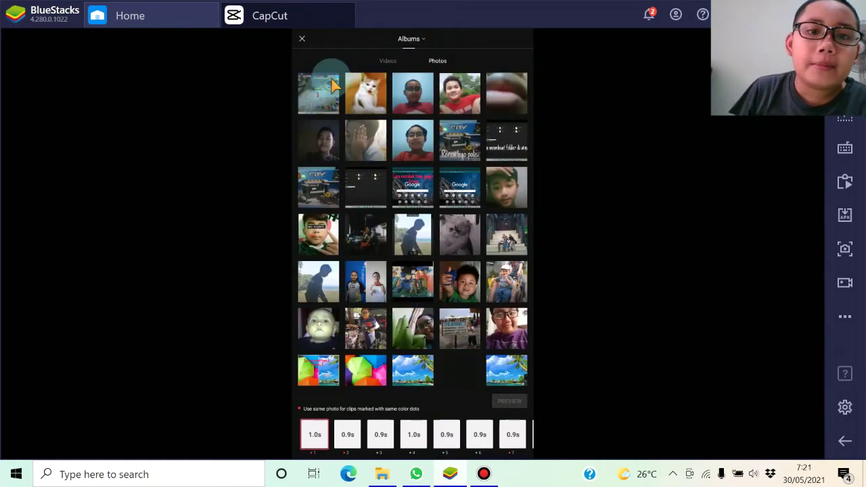
{"action": "left_click", "coordinate": [412, 98]}
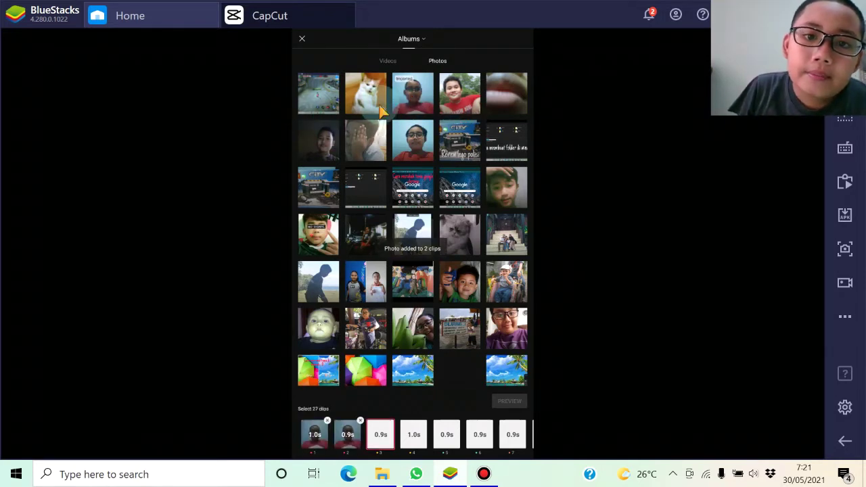
{"action": "left_click", "coordinate": [331, 100]}
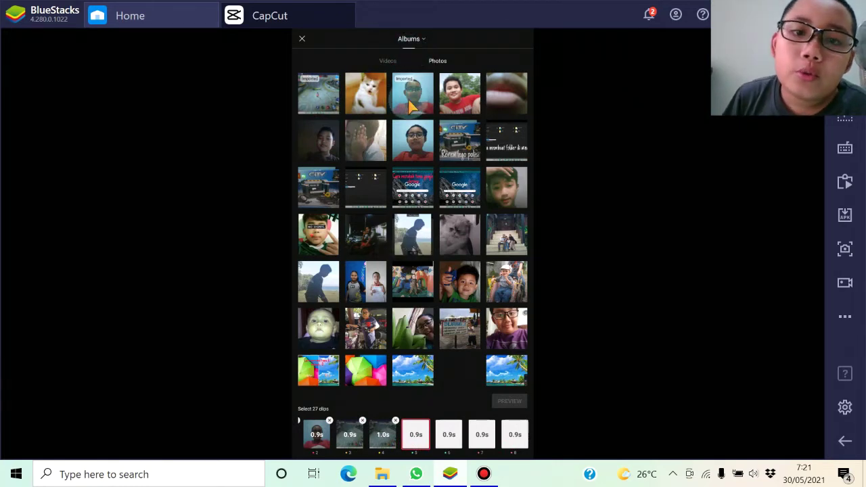
{"action": "left_click", "coordinate": [451, 90]}
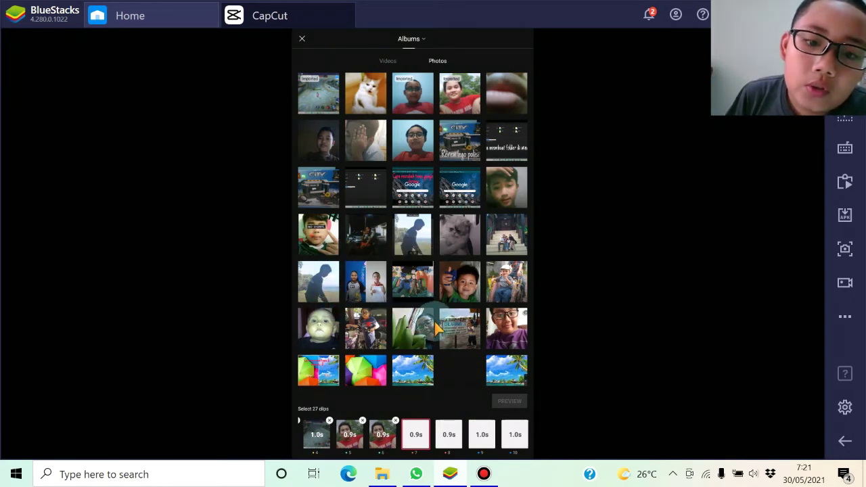
{"action": "left_click", "coordinate": [521, 330]}
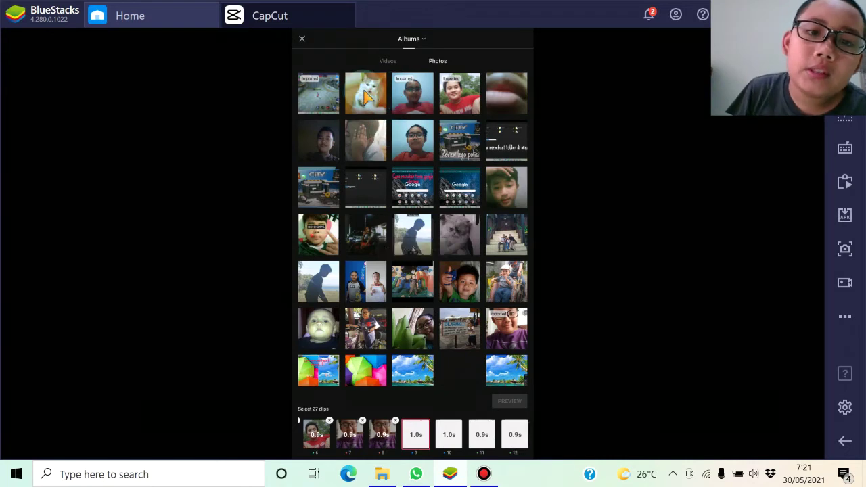
{"action": "left_click", "coordinate": [366, 98]}
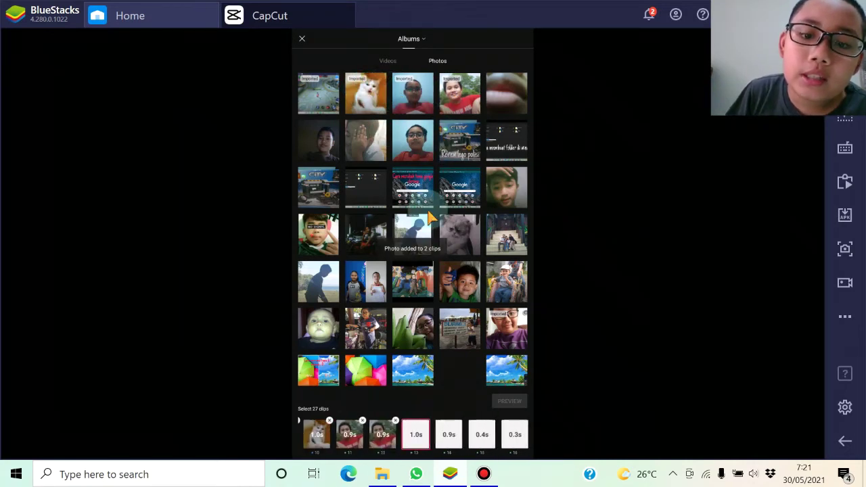
Fill clips 13 and 14 of the template with the photo of the silhouetted person at the beach.
{"action": "scroll", "coordinate": [433, 251], "scroll_direction": "down", "scroll_amount": 3}
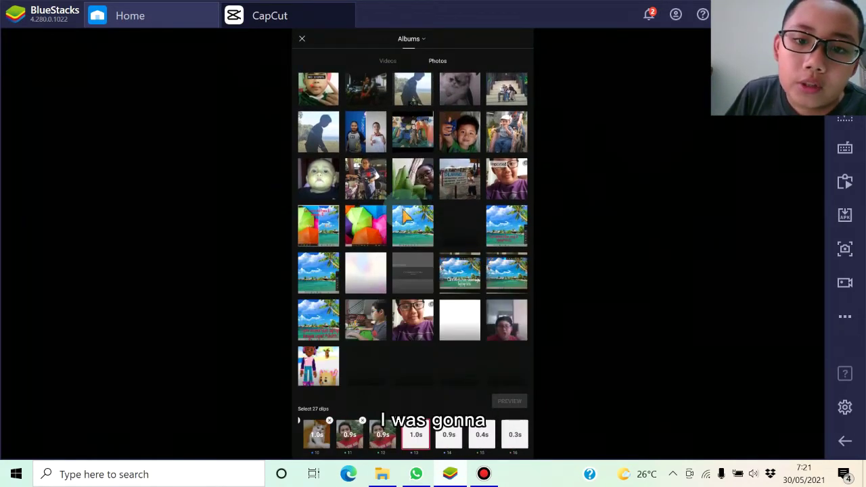
{"action": "left_click", "coordinate": [313, 139]}
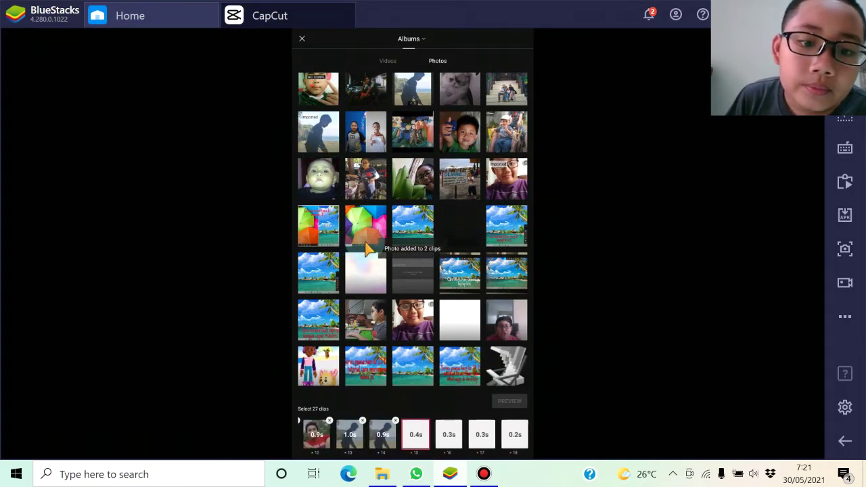
{"action": "scroll", "coordinate": [379, 249], "scroll_direction": "down", "scroll_amount": 3}
{"action": "scroll", "coordinate": [387, 251], "scroll_direction": "up", "scroll_amount": 5}
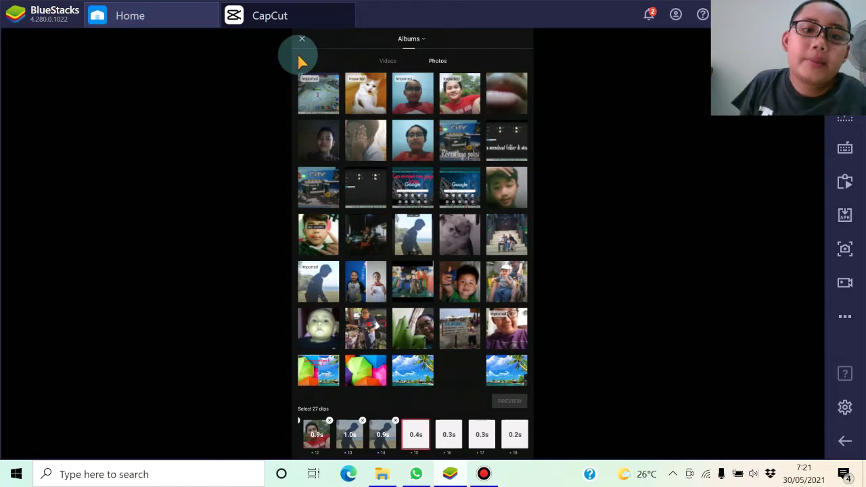
{"action": "left_click_drag", "start_coordinate": [445, 350], "coordinate": [440, 245]}
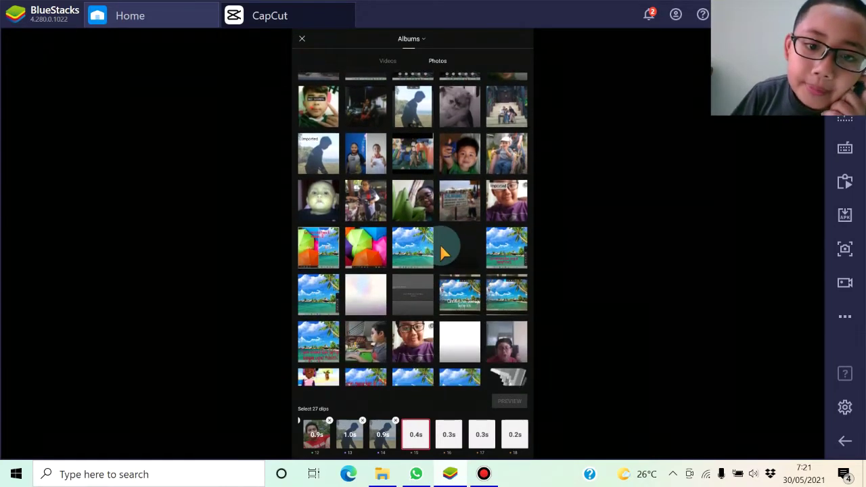
{"action": "left_click", "coordinate": [447, 244]}
{"action": "left_click_drag", "start_coordinate": [436, 433], "coordinate": [406, 443]}
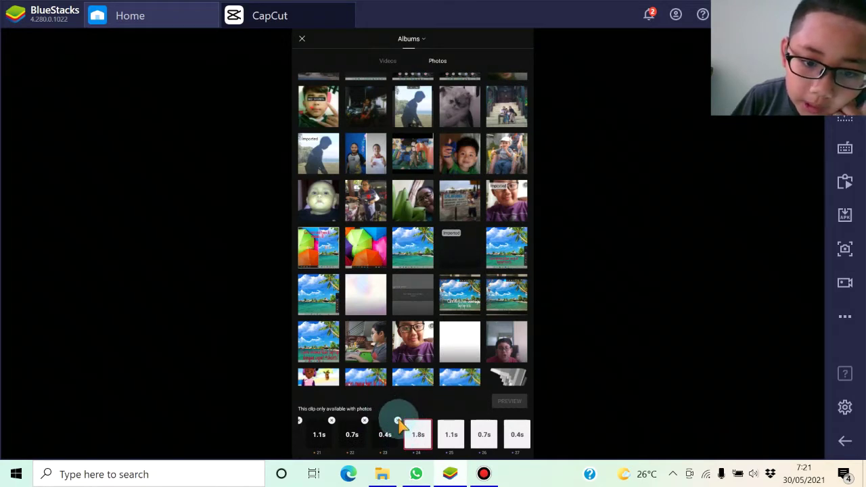
{"action": "scroll", "coordinate": [399, 425], "scroll_direction": "up", "scroll_amount": 1}
{"action": "scroll", "coordinate": [399, 426], "scroll_direction": "up", "scroll_amount": 4}
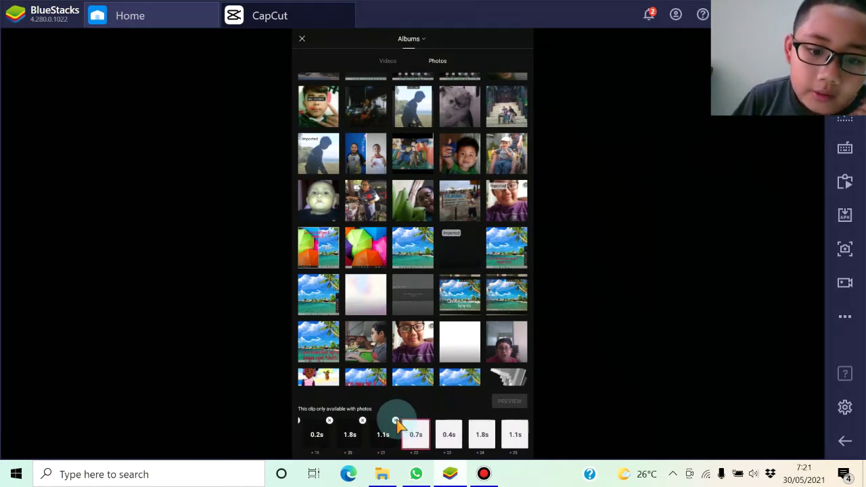
{"action": "scroll", "coordinate": [398, 426], "scroll_direction": "up", "scroll_amount": 4}
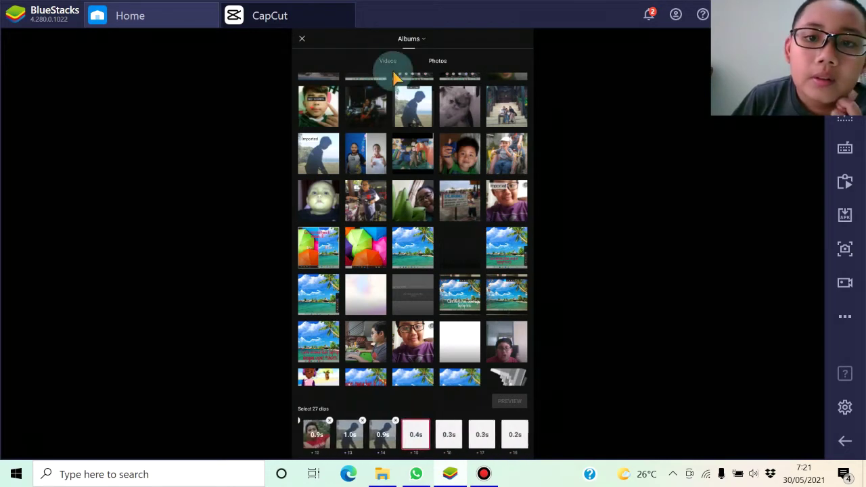
Fill clips 15 to 23 with the blue-background portrait already imported and clips 24 to 27 with the game screenshot.
{"action": "scroll", "coordinate": [393, 94], "scroll_direction": "up", "scroll_amount": 3}
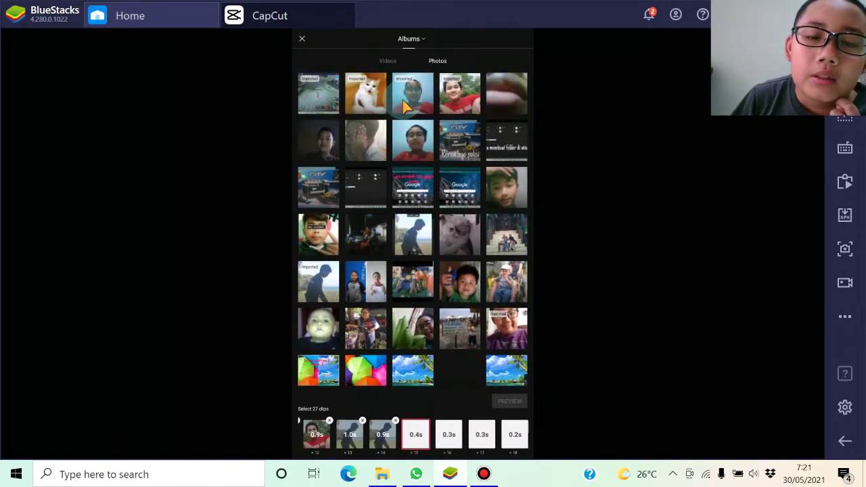
{"action": "left_click", "coordinate": [404, 105]}
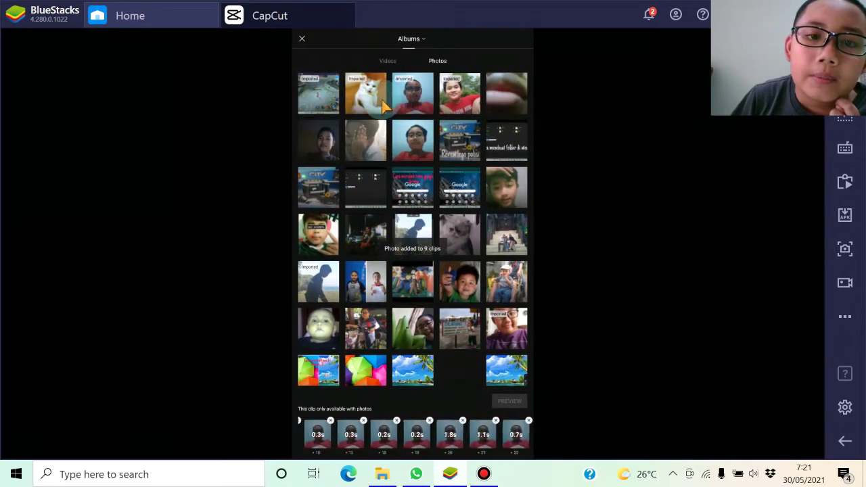
{"action": "left_click", "coordinate": [327, 102]}
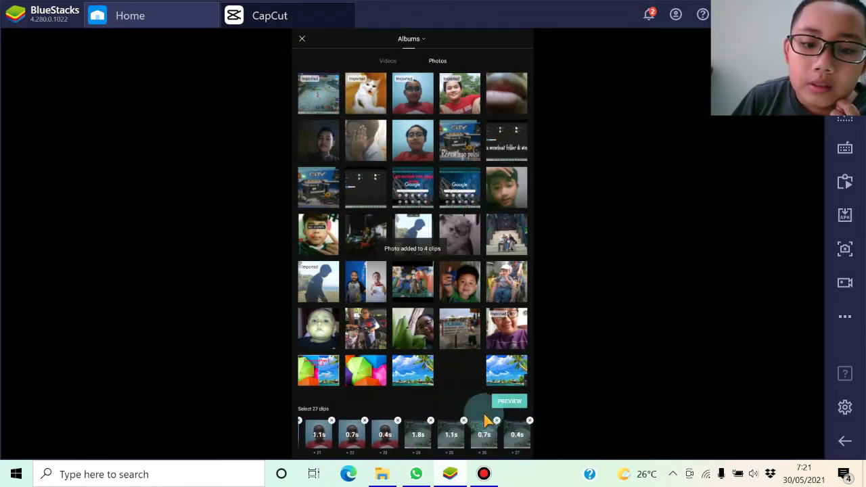
Replace the game screenshot in clip 27 with the imported blue-background portrait.
{"action": "left_click", "coordinate": [517, 432]}
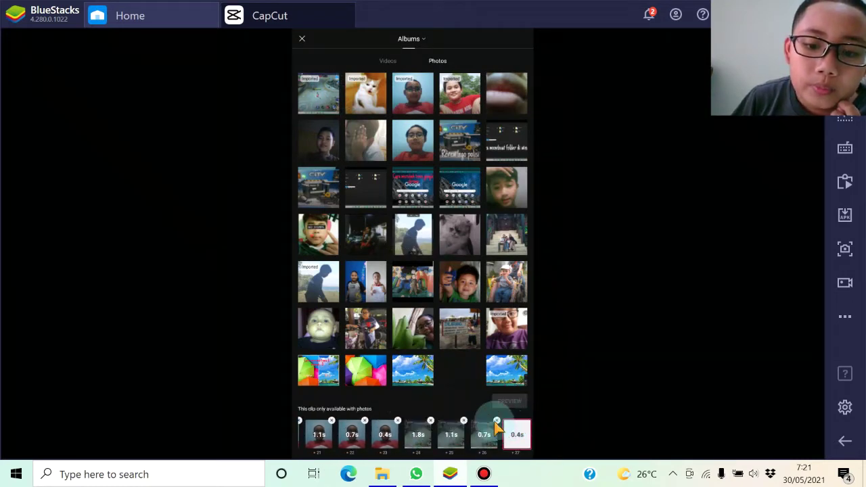
{"action": "left_click", "coordinate": [443, 136]}
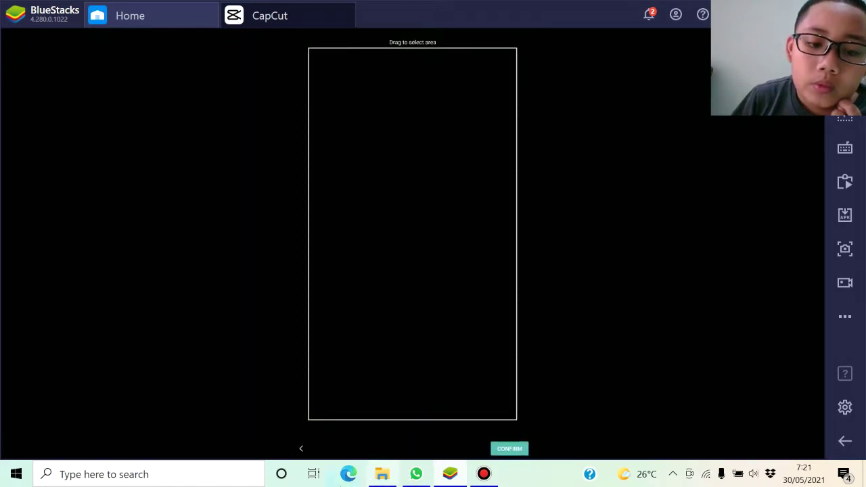
{"action": "left_click", "coordinate": [300, 452]}
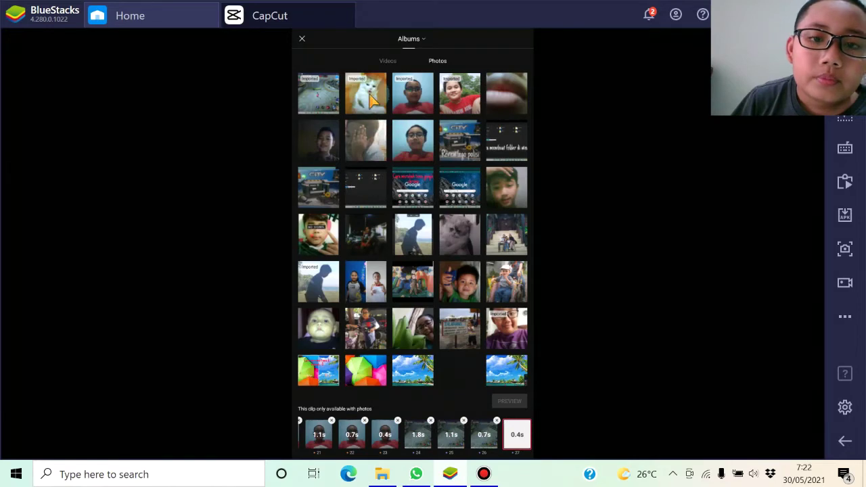
{"action": "left_click", "coordinate": [415, 107]}
{"action": "left_click", "coordinate": [415, 276]}
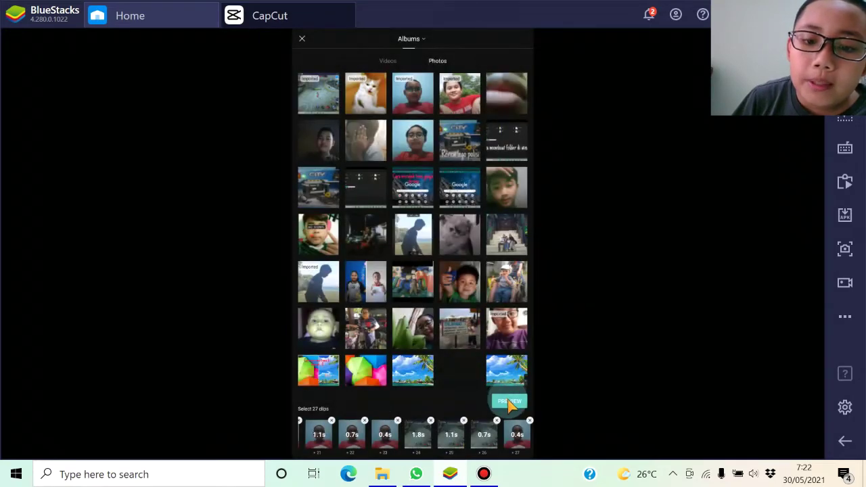
Preview the finished video, check its clips through to clip 27, and export it without a watermark.
{"action": "left_click", "coordinate": [509, 401]}
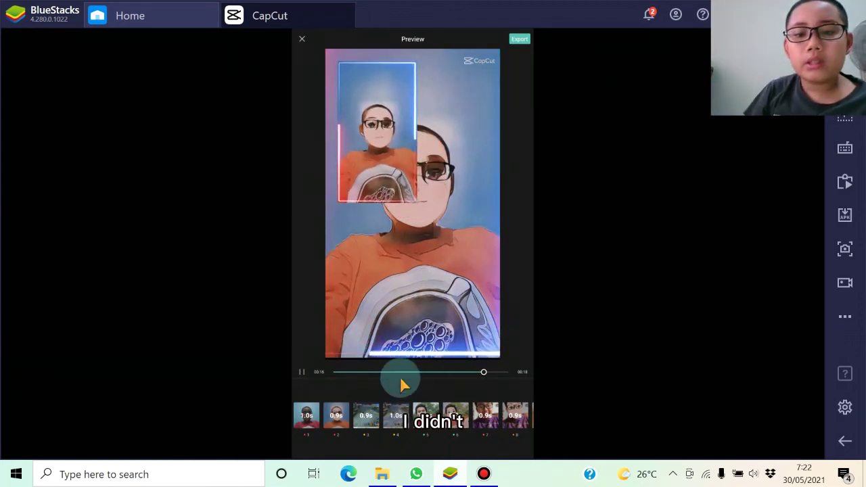
{"action": "left_click_drag", "start_coordinate": [389, 423], "coordinate": [325, 388]}
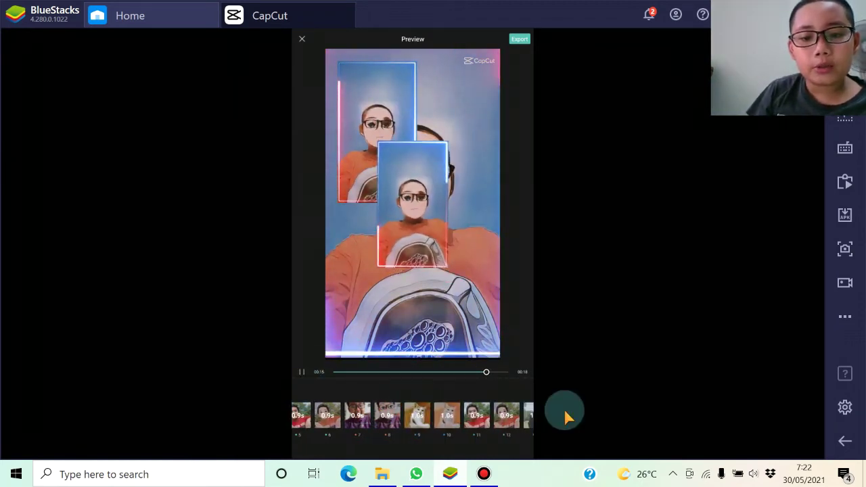
{"action": "left_click_drag", "start_coordinate": [406, 451], "coordinate": [281, 429]}
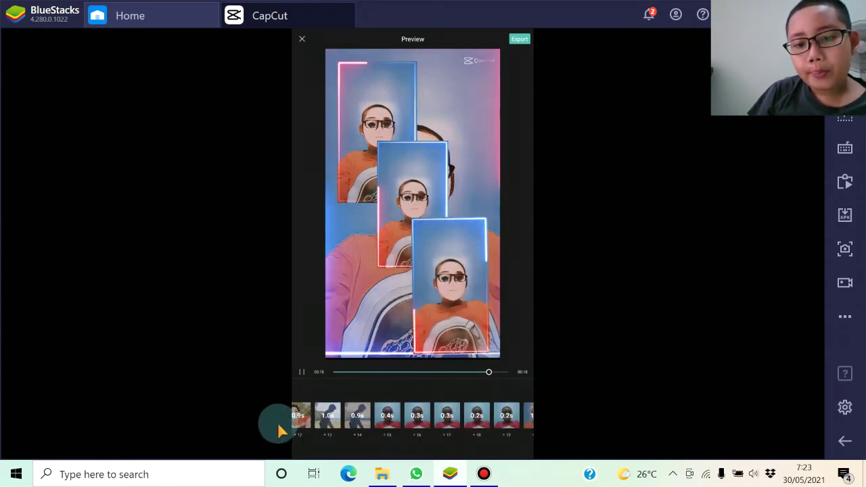
{"action": "left_click_drag", "start_coordinate": [501, 421], "coordinate": [348, 435]}
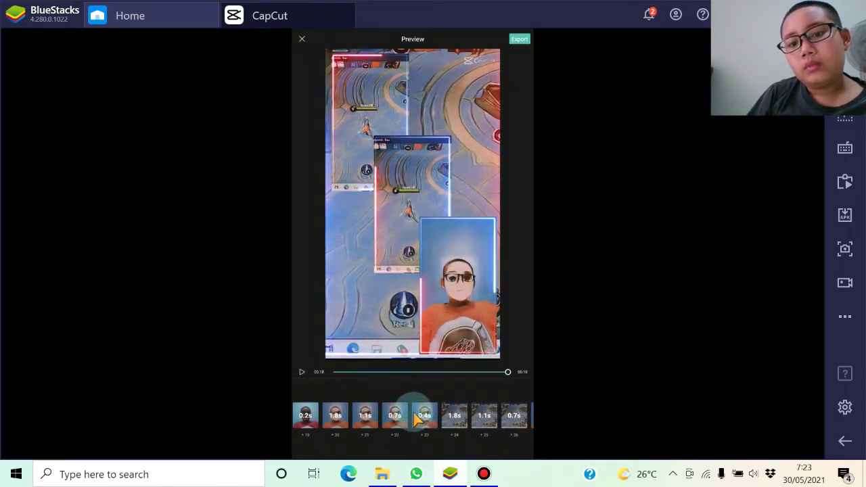
{"action": "left_click_drag", "start_coordinate": [416, 420], "coordinate": [332, 387]}
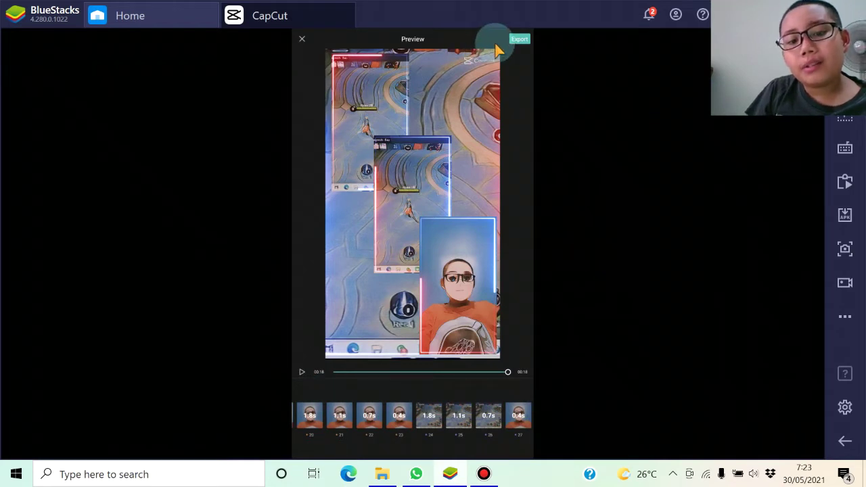
{"action": "left_click", "coordinate": [521, 38]}
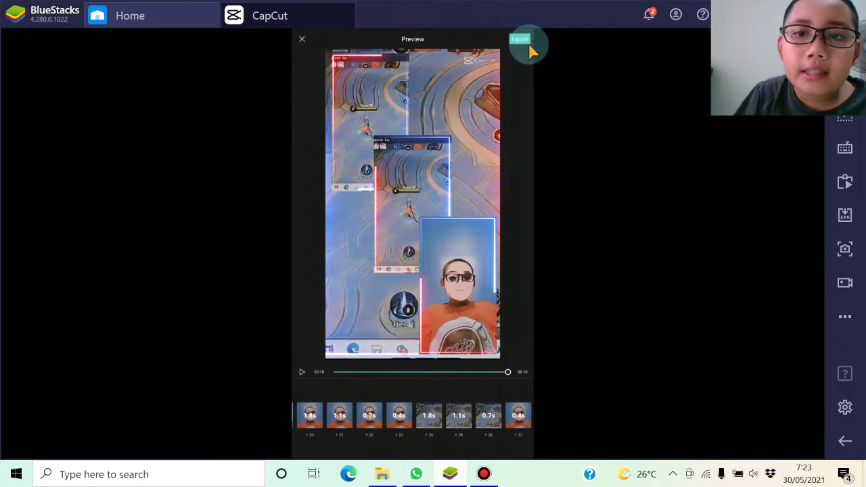
{"action": "left_click", "coordinate": [527, 41]}
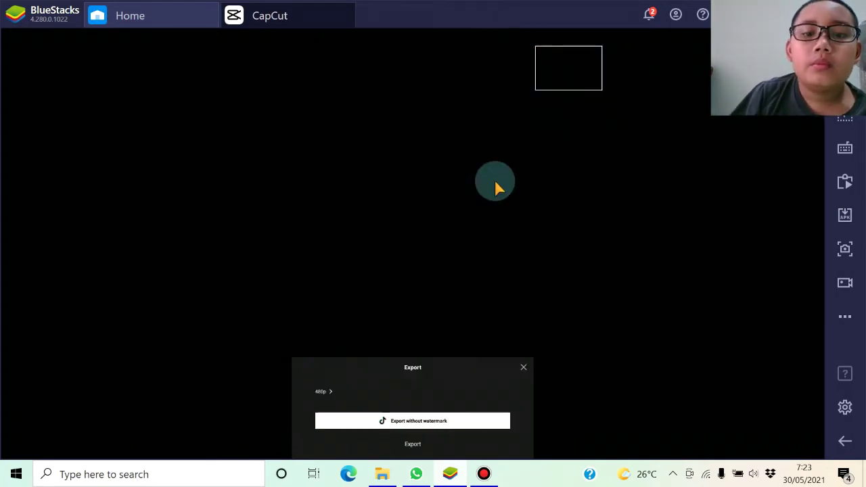
{"action": "left_click", "coordinate": [375, 426]}
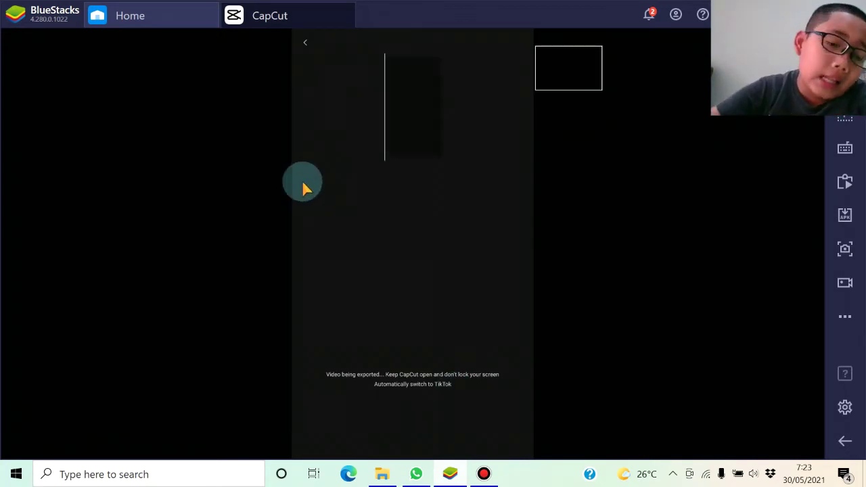
Leave the Google Play page once the export finishes, then close Google Play and CapCut.
{"action": "mouse_move", "coordinate": [316, 5]}
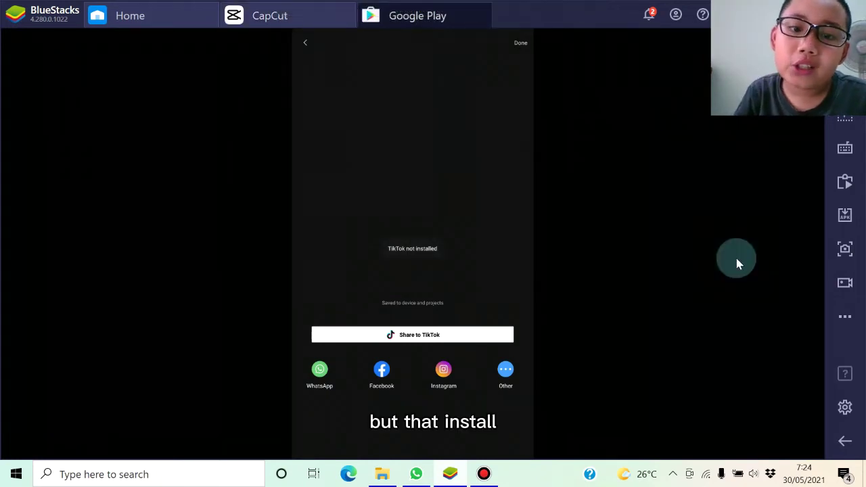
{"action": "left_click", "coordinate": [845, 443]}
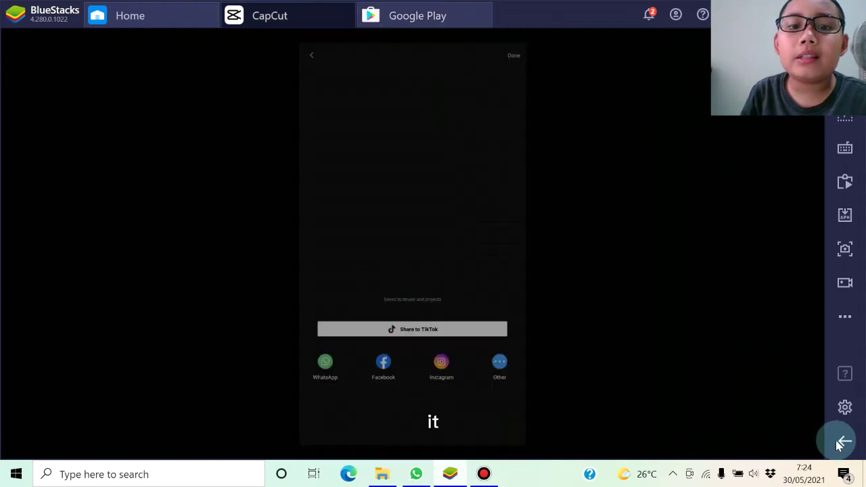
{"action": "left_click", "coordinate": [486, 9]}
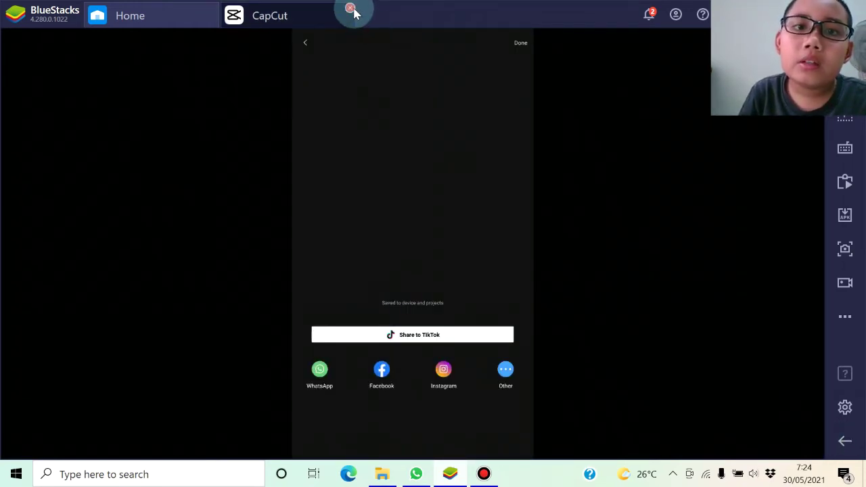
{"action": "left_click", "coordinate": [351, 8]}
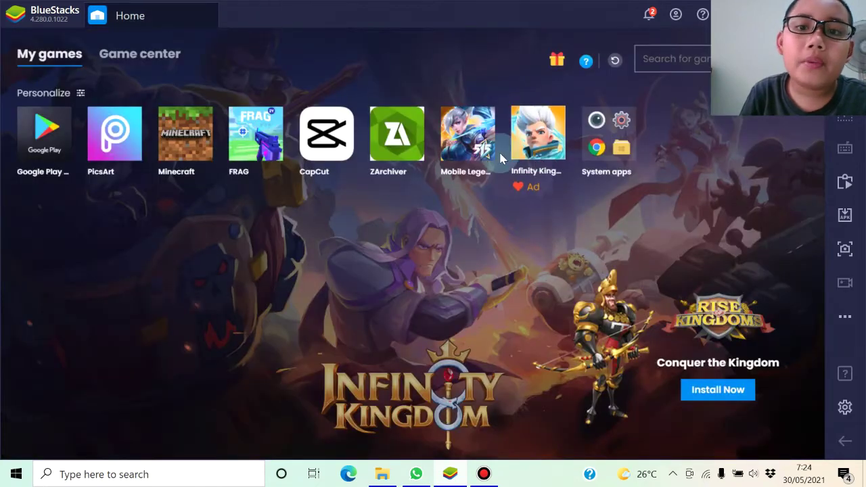
Open Media Manager from the System apps folder and export the new video under Camera to Windows.
{"action": "left_click", "coordinate": [585, 162]}
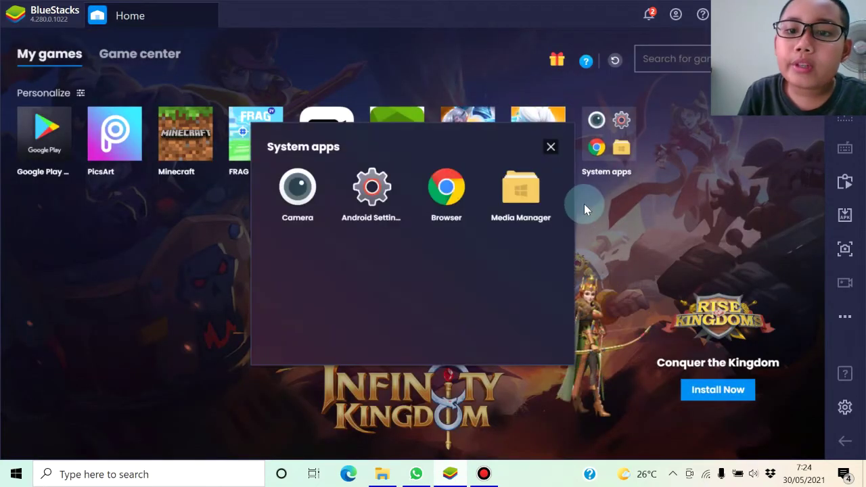
{"action": "left_click", "coordinate": [536, 215]}
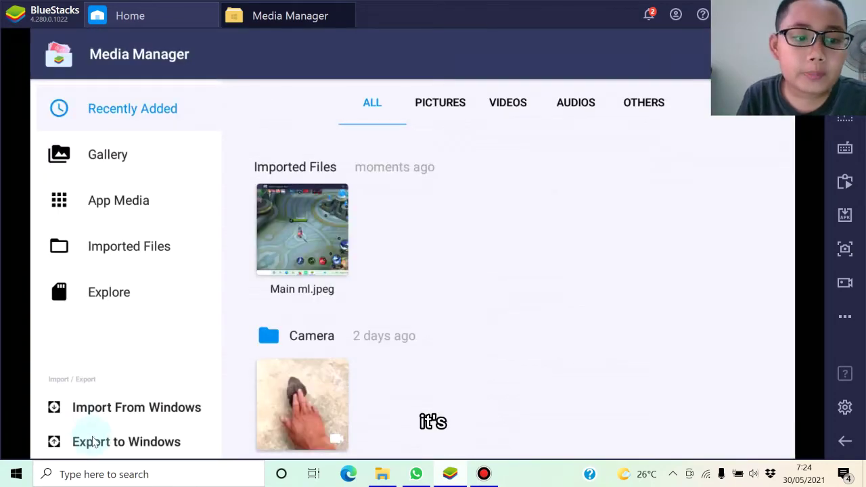
{"action": "left_click", "coordinate": [94, 442]}
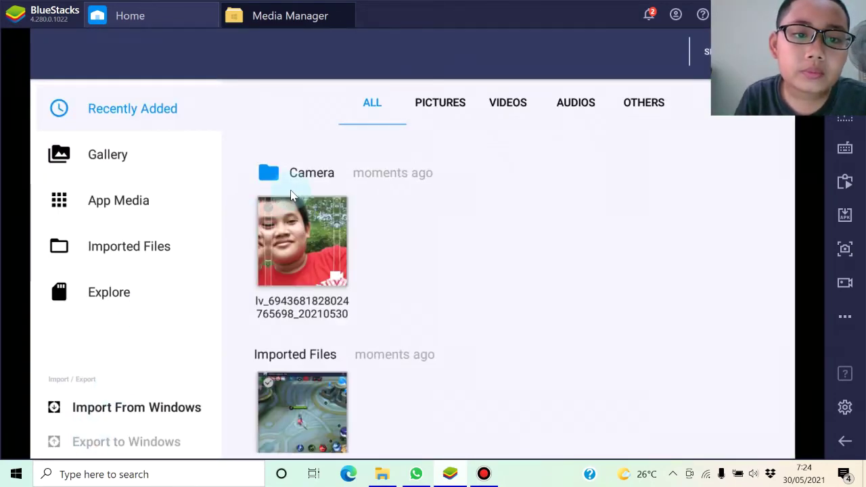
{"action": "left_click", "coordinate": [284, 224]}
{"action": "left_click", "coordinate": [512, 52]}
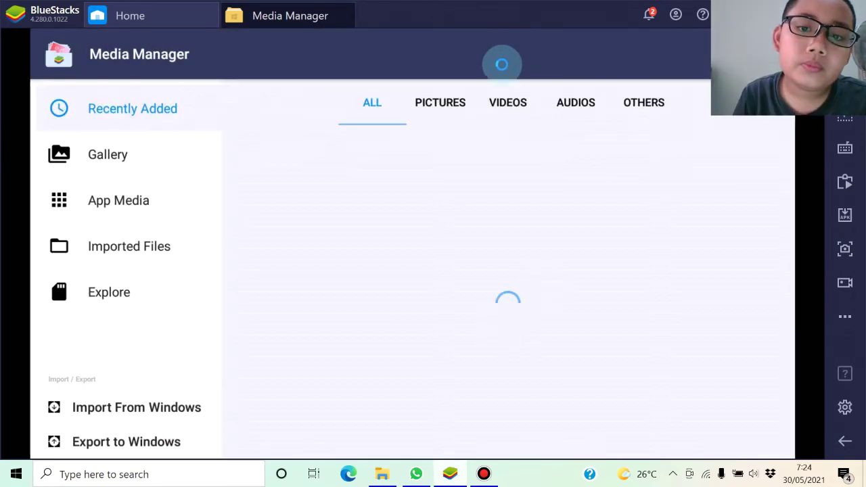
Save the exported video in Downloads as an mp4 named "Jedag jedug", the two friends' first names joined by "ft", and "# 3".
{"action": "scroll", "coordinate": [35, 216], "scroll_direction": "up", "scroll_amount": 5}
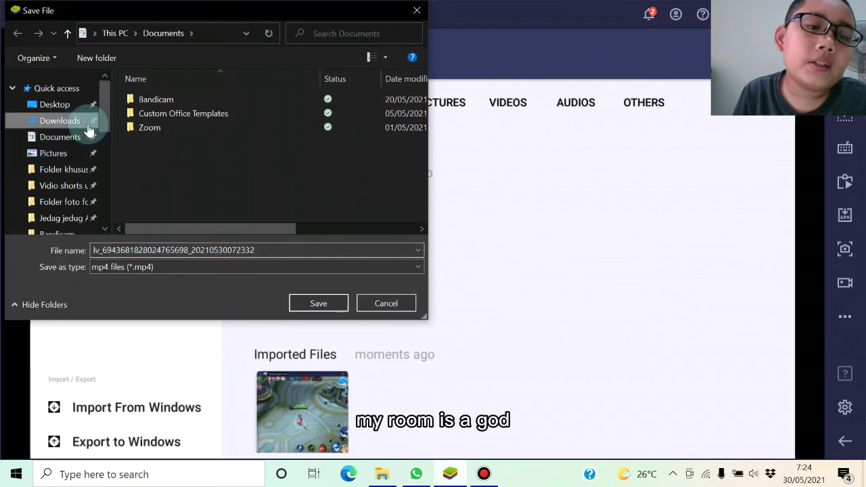
{"action": "left_click", "coordinate": [61, 120]}
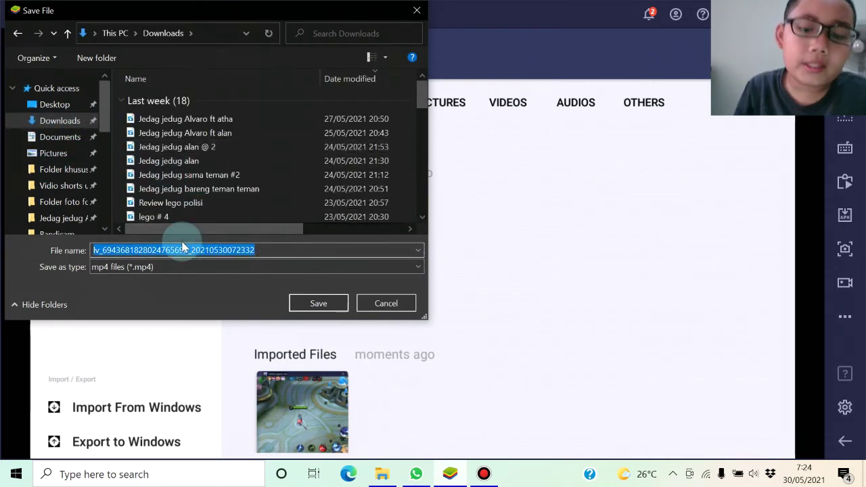
{"action": "key", "text": "BackSpace"}
{"action": "type", "text": "J"}
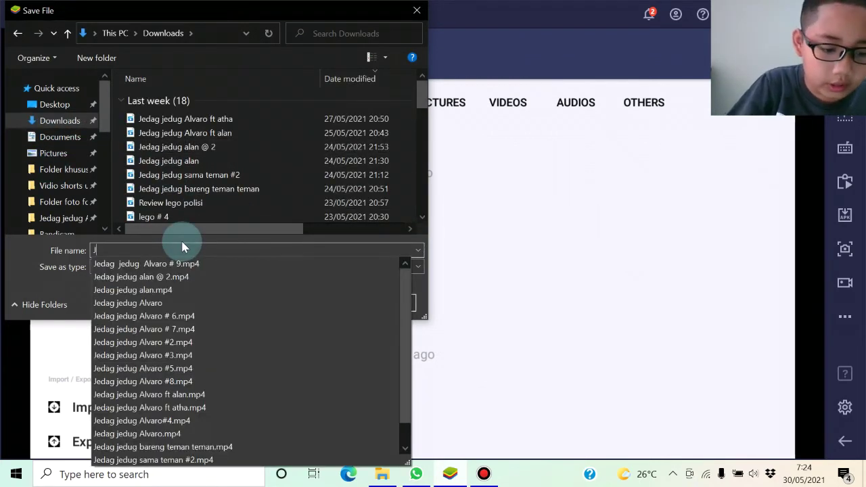
{"action": "type", "text": "edag jed"}
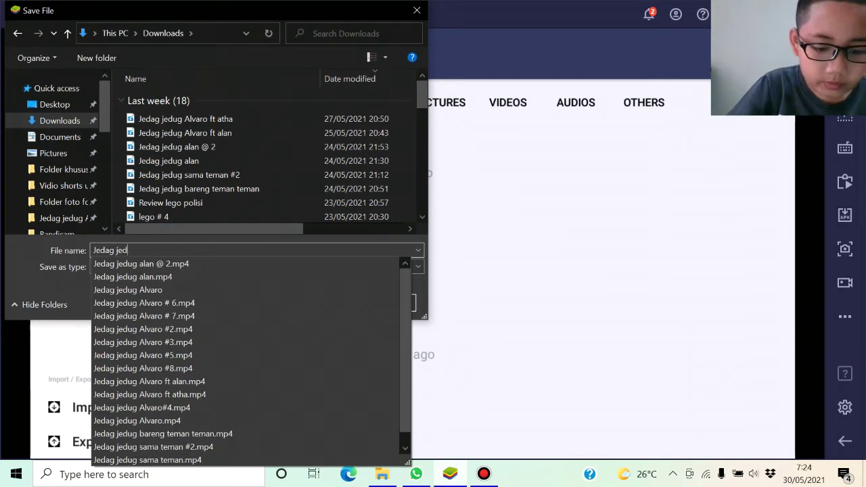
{"action": "type", "text": "ug A"}
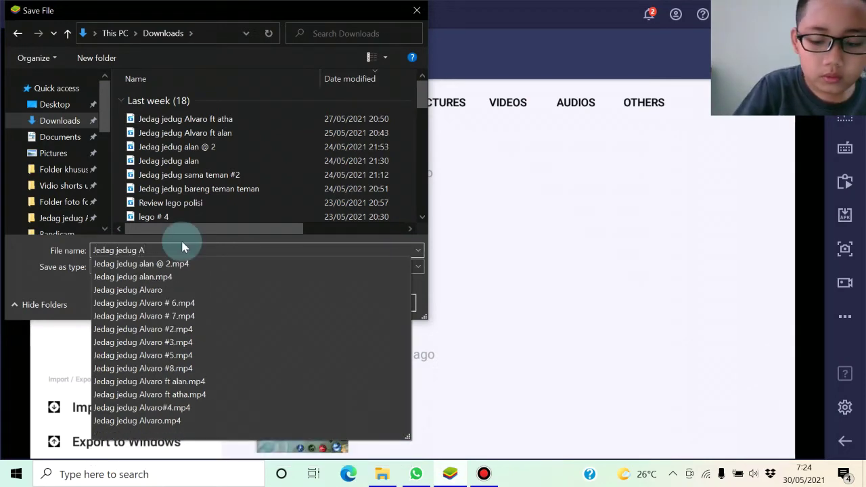
{"action": "type", "text": "lvaro f"}
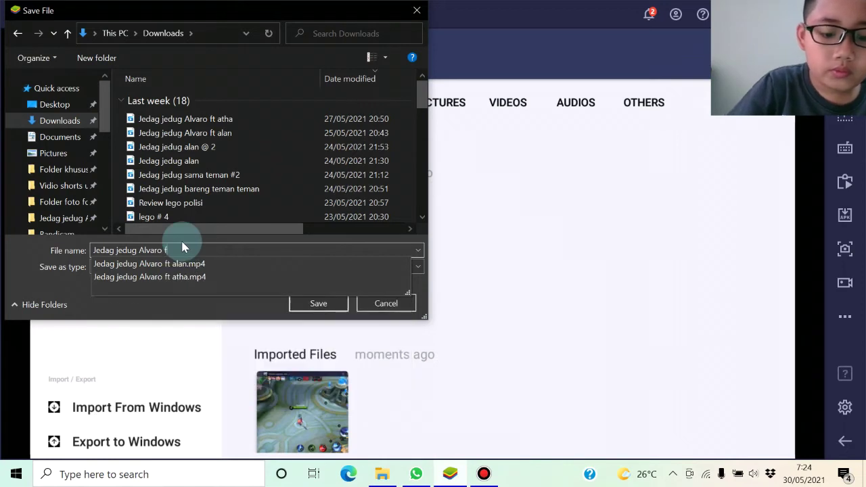
{"action": "type", "text": "t A"}
{"action": "type", "text": "lan"}
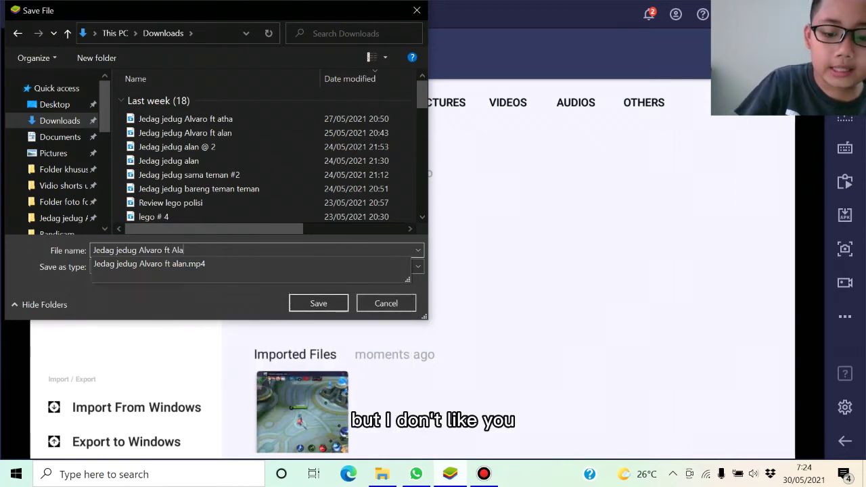
{"action": "left_click", "coordinate": [183, 249]}
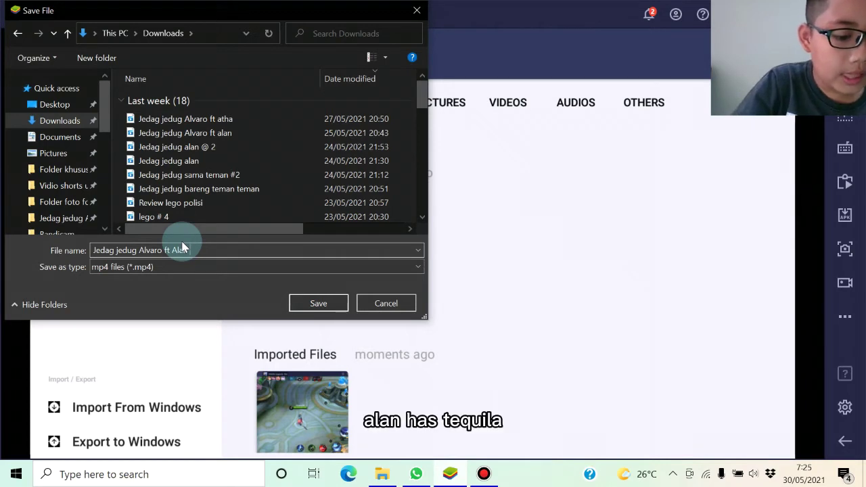
{"action": "type", "text": "# 3"}
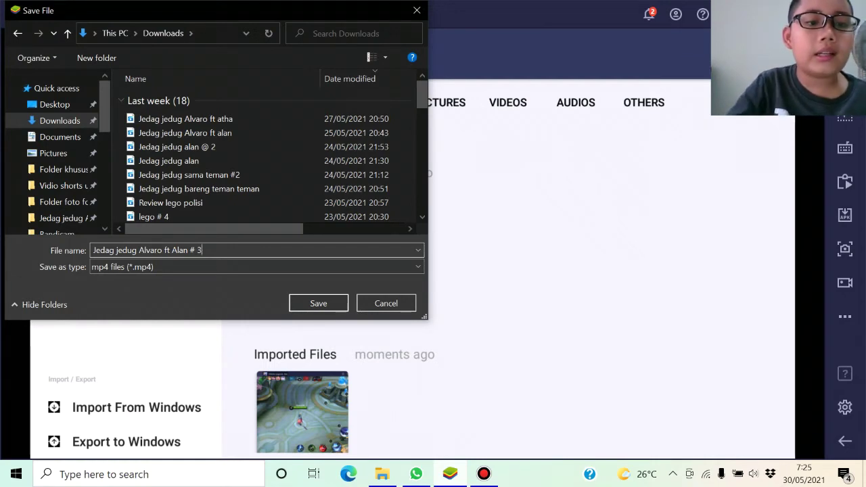
{"action": "left_click", "coordinate": [354, 279]}
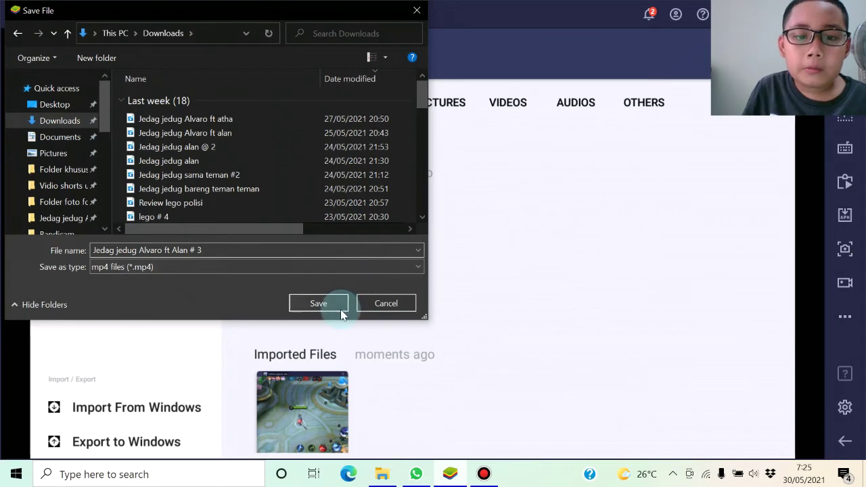
{"action": "left_click", "coordinate": [341, 309]}
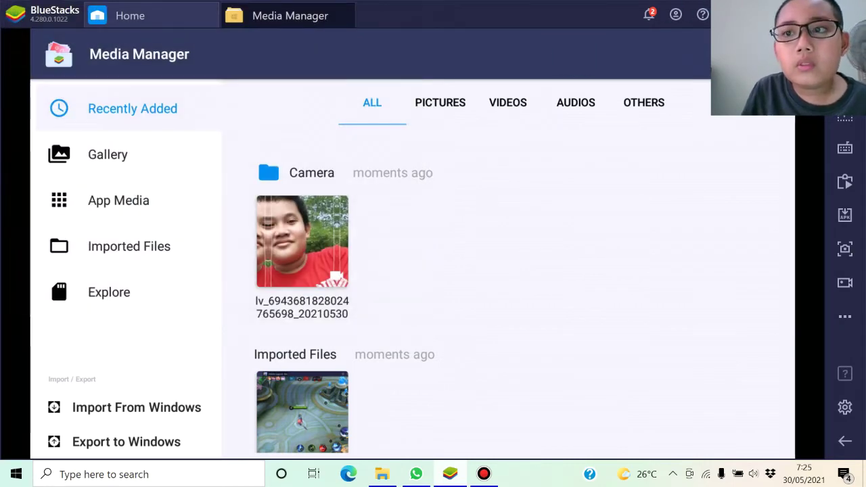
Leave BlueStacks, dismiss the copy notification, and select the newly saved # 3 video in the Downloads folder in File Explorer.
{"action": "left_click", "coordinate": [802, 14]}
{"action": "mouse_move", "coordinate": [434, 479]}
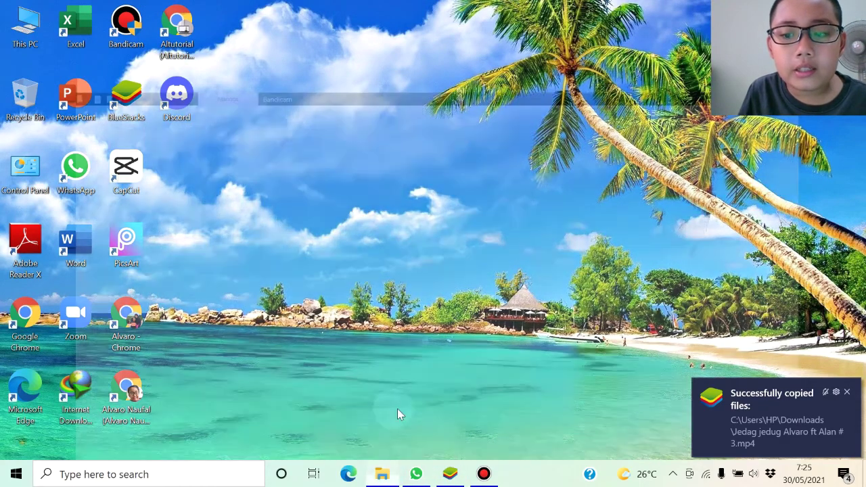
{"action": "left_click", "coordinate": [848, 393]}
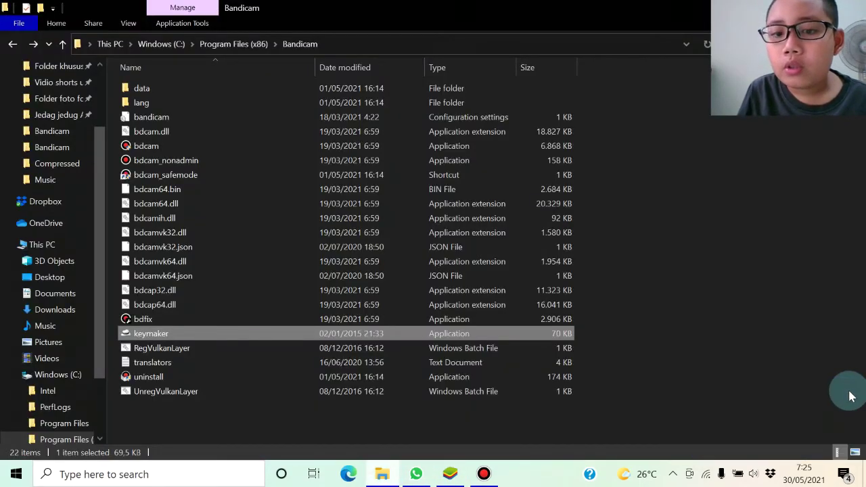
{"action": "scroll", "coordinate": [10, 270], "scroll_direction": "up", "scroll_amount": 2}
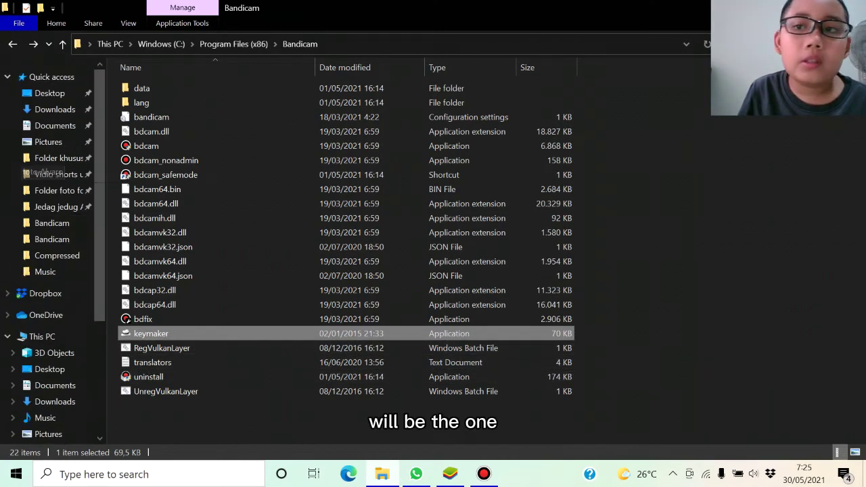
{"action": "left_click", "coordinate": [56, 112]}
{"action": "left_click", "coordinate": [140, 108]}
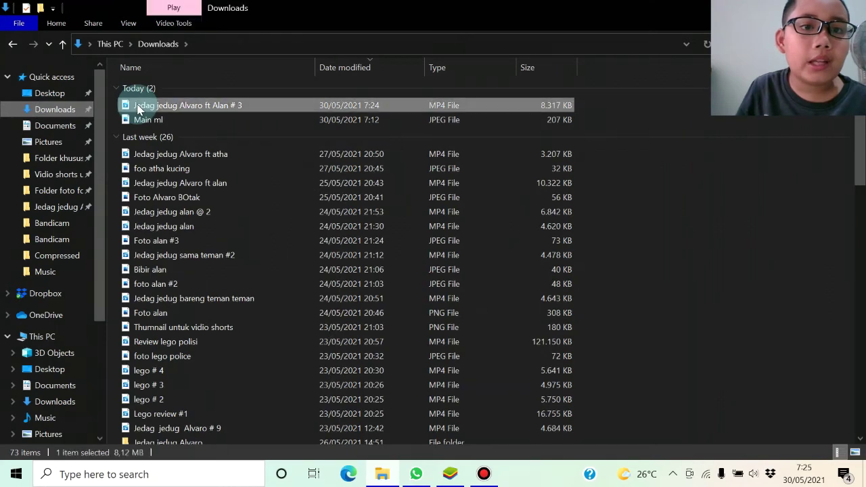
Play the new # 3 video and the Jedag jedug video dated 27/05/2021 from Downloads, leaving the player after each.
{"action": "double_click", "coordinate": [139, 108]}
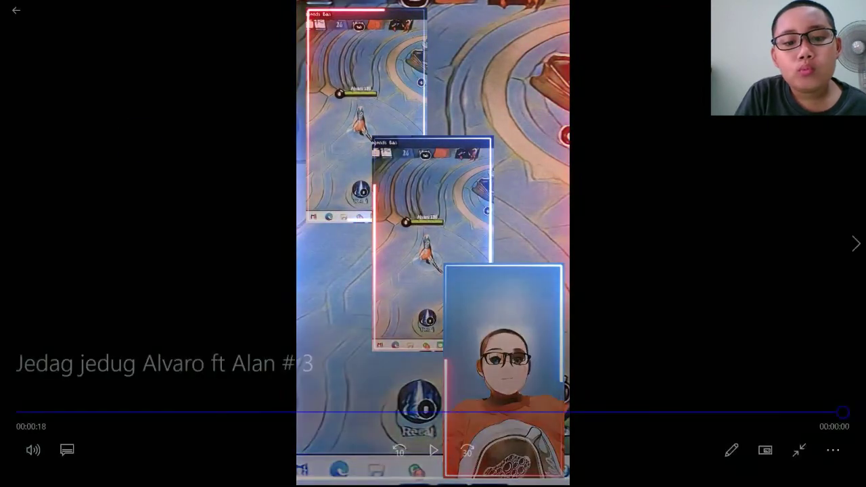
{"action": "left_click", "coordinate": [16, 10]}
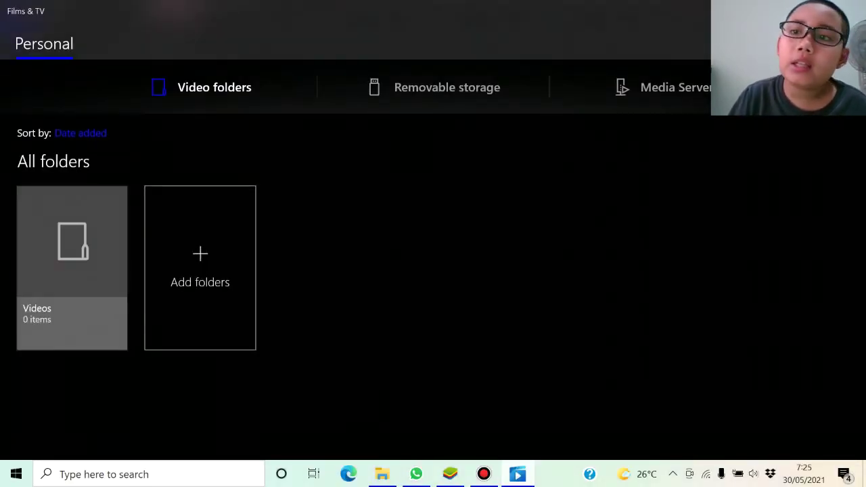
{"action": "key", "text": "alt+Tab"}
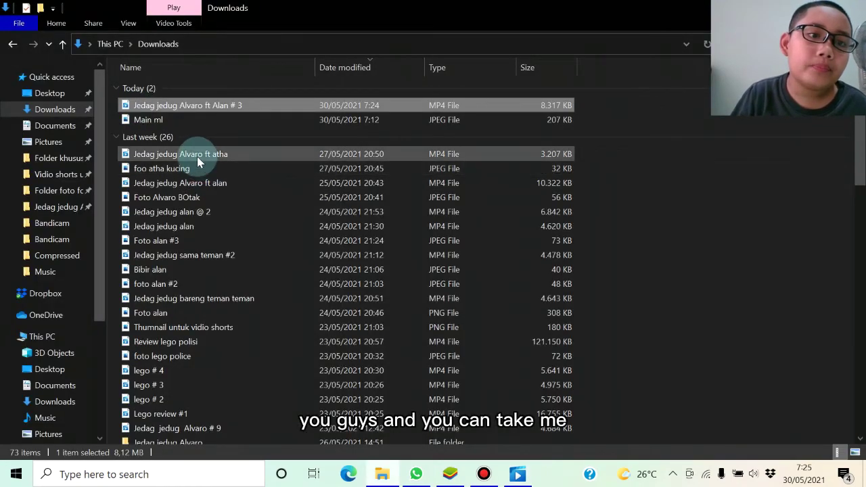
{"action": "double_click", "coordinate": [197, 155]}
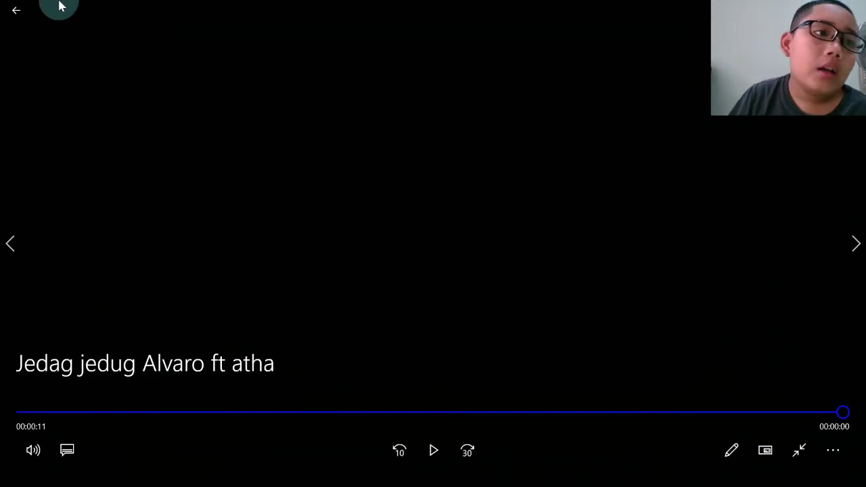
{"action": "left_click", "coordinate": [12, 7]}
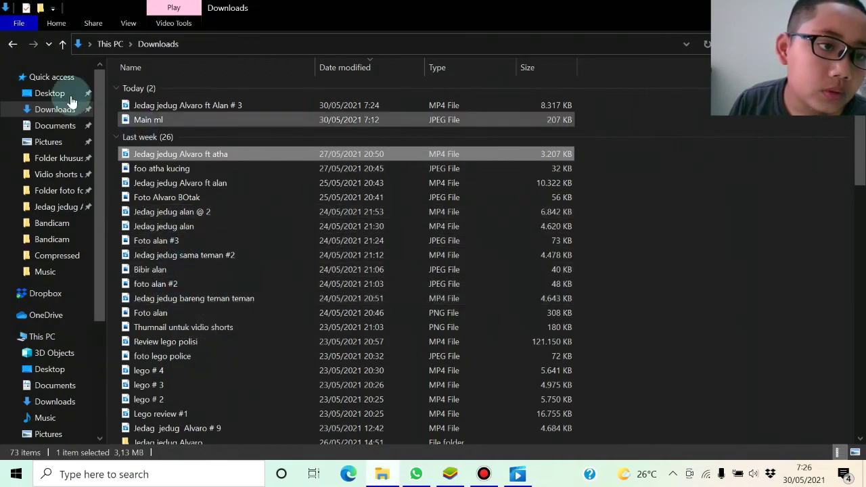
Play Jedag jedug videos # 15 and # 14 from the pinned Jedag jedug folder, close the player, and return to the desktop.
{"action": "left_click", "coordinate": [71, 207]}
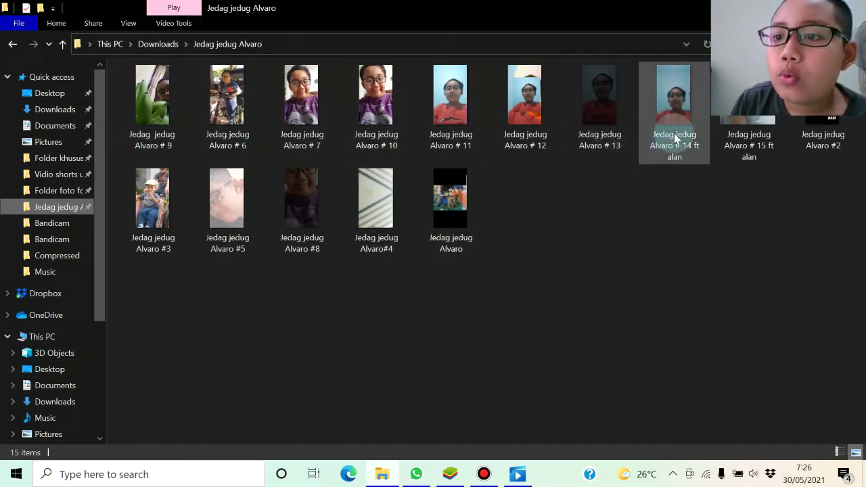
{"action": "left_click", "coordinate": [709, 132]}
{"action": "double_click", "coordinate": [735, 120]}
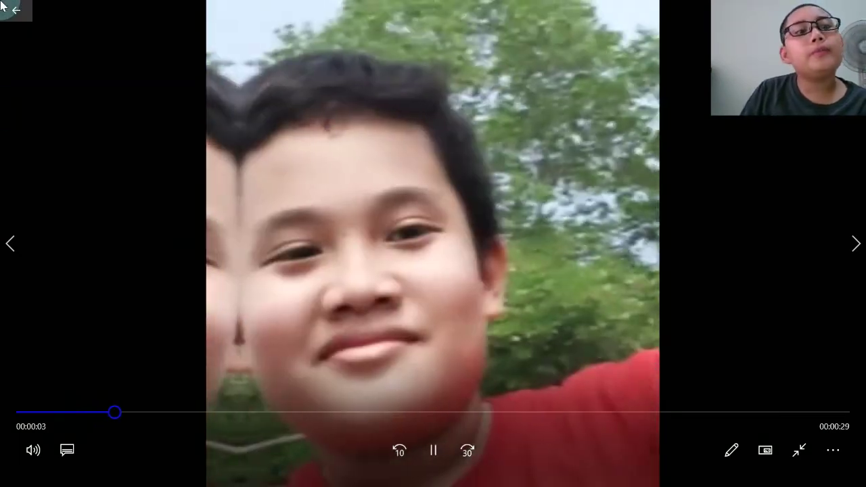
{"action": "left_click", "coordinate": [13, 9]}
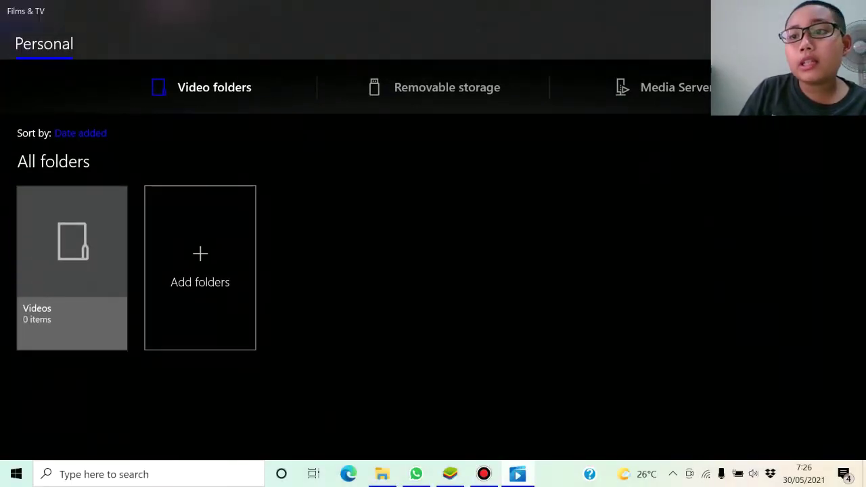
{"action": "left_click", "coordinate": [851, 7]}
{"action": "double_click", "coordinate": [653, 133]}
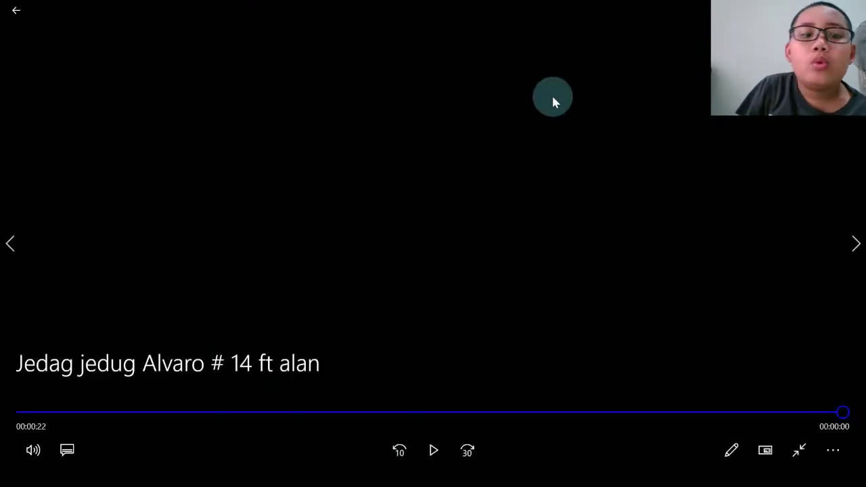
{"action": "left_click", "coordinate": [16, 10]}
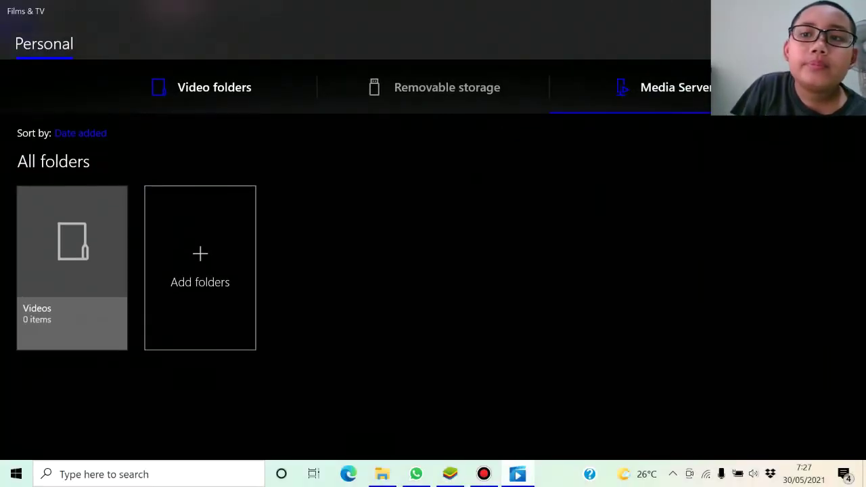
{"action": "key", "text": "alt+F4"}
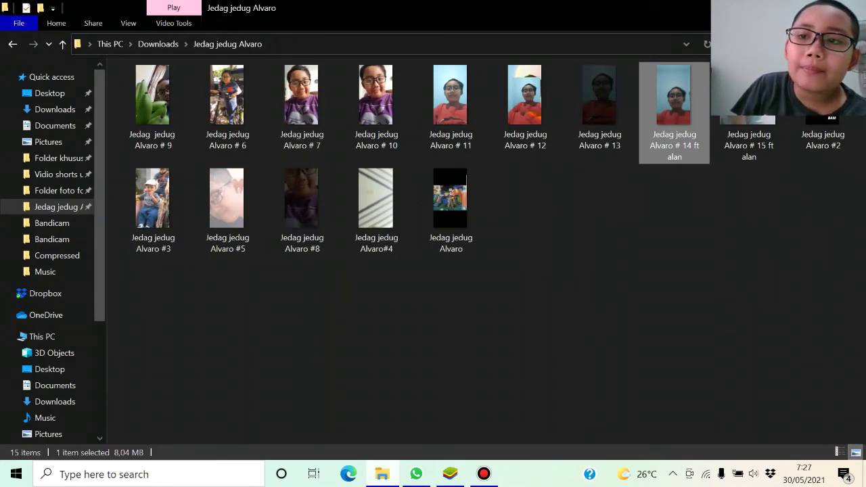
{"action": "key", "text": "super+d"}
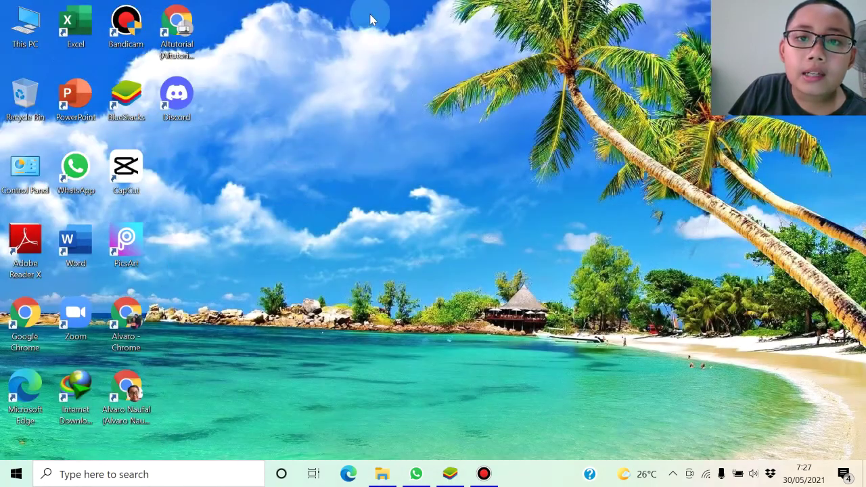
Switch to WhatsApp to watch the shared video from 13/05/2021, briefly showing the Bandicam recorder window and hiding it again.
{"action": "left_click", "coordinate": [484, 474]}
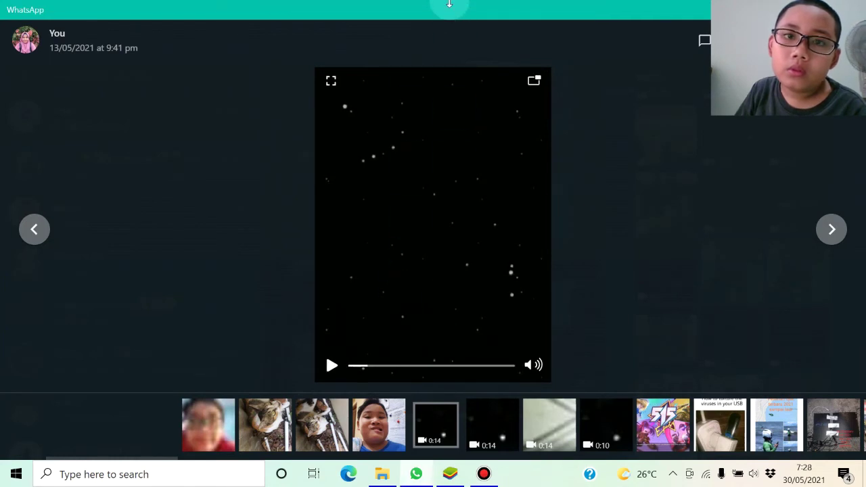
{"action": "left_click", "coordinate": [484, 474]}
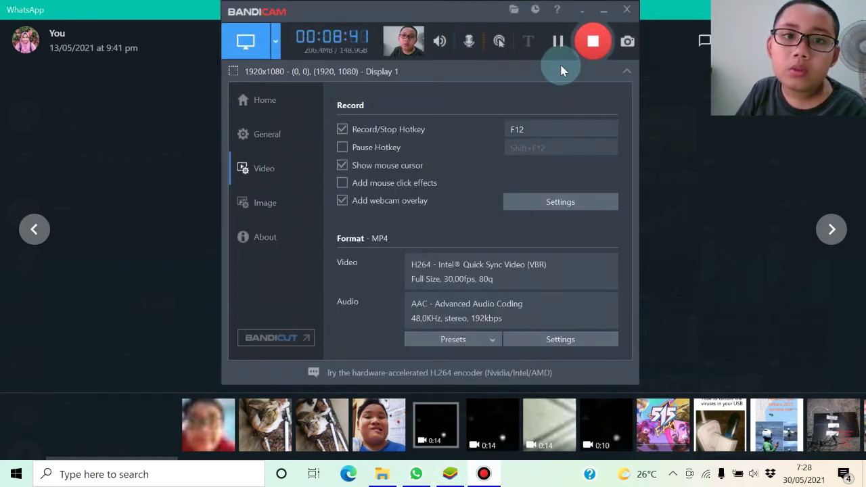
{"action": "left_click", "coordinate": [602, 14]}
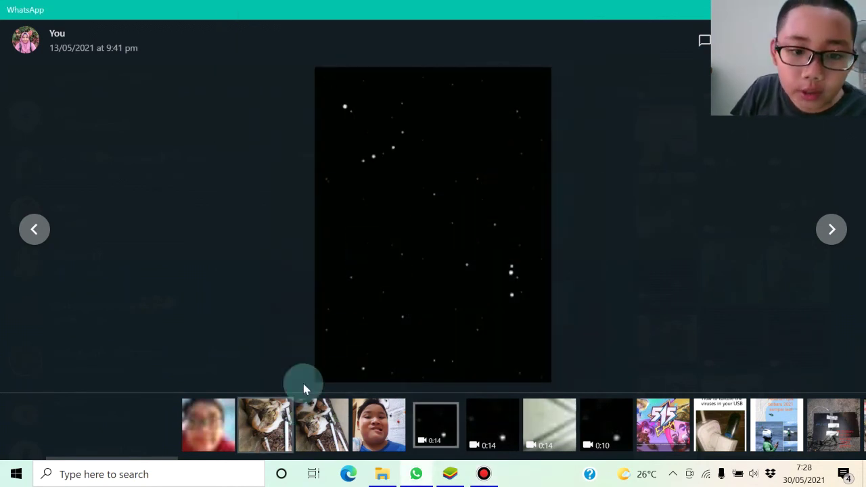
{"action": "left_click", "coordinate": [482, 474]}
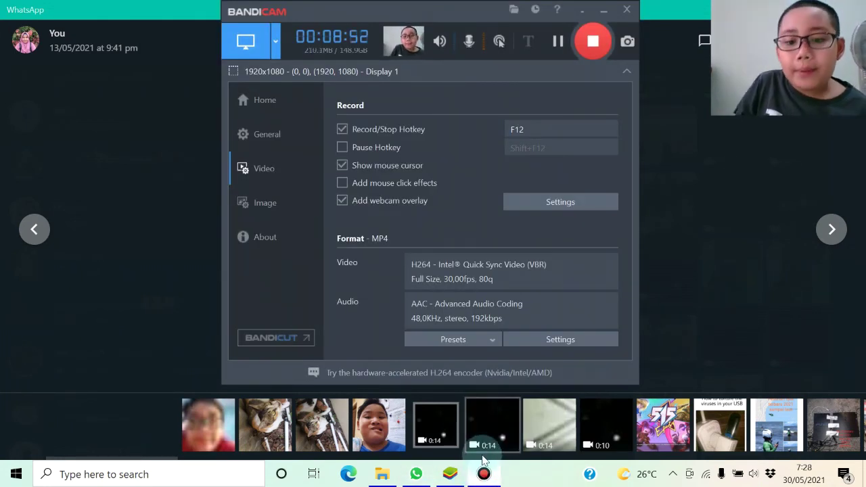
{"action": "left_click", "coordinate": [483, 474]}
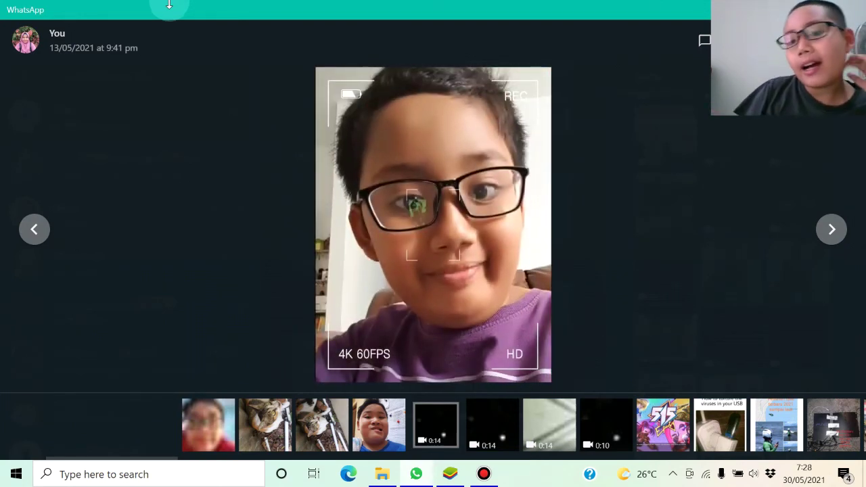
Play the next three shared videos in the media viewer, ending with the one captioned "Ganteng gak".
{"action": "left_click", "coordinate": [499, 445]}
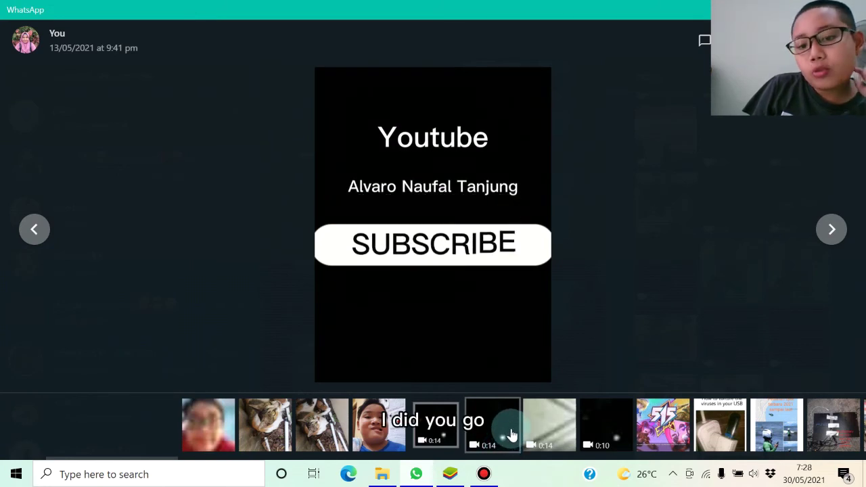
{"action": "left_click", "coordinate": [473, 425]}
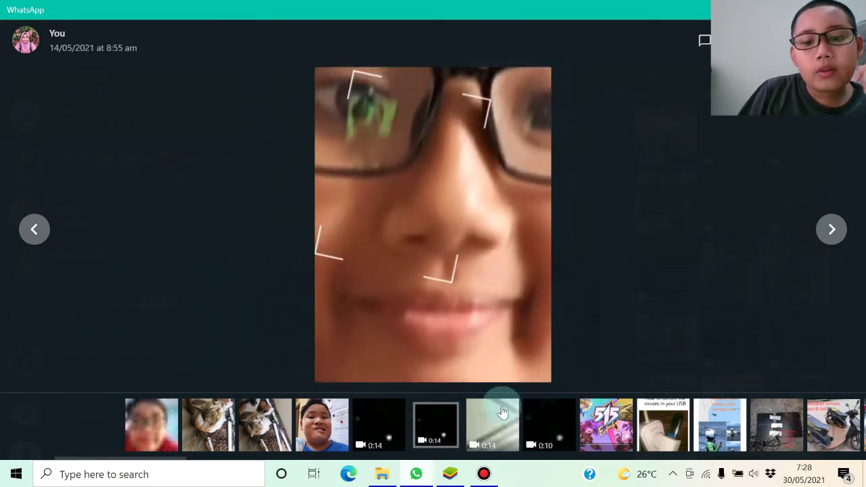
{"action": "left_click", "coordinate": [490, 423]}
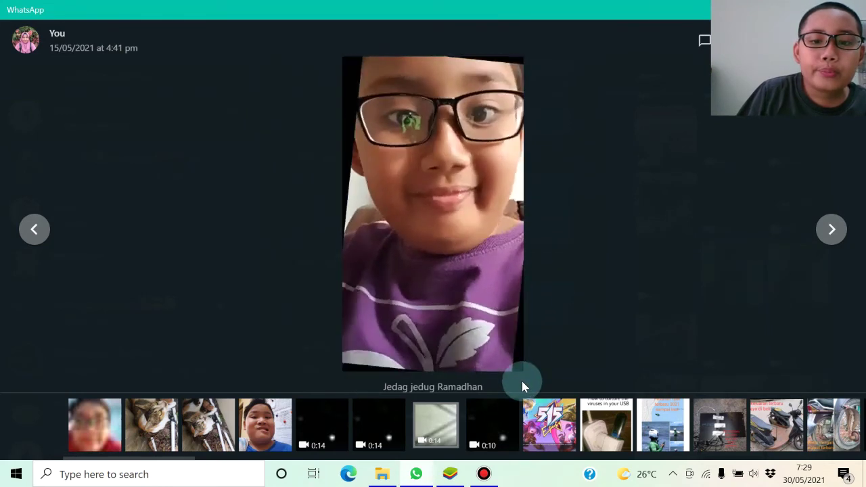
{"action": "left_click", "coordinate": [508, 407]}
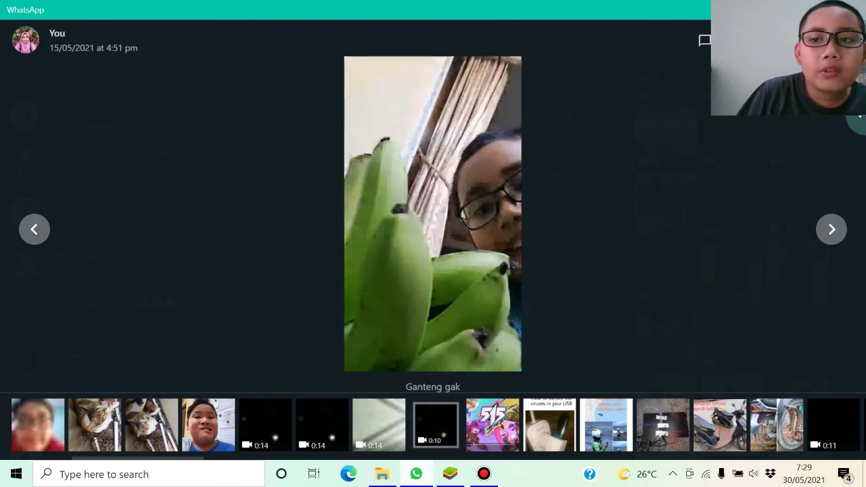
Close the media viewer, the shared media list and the contact info, and return to the desktop.
{"action": "key", "text": "Escape"}
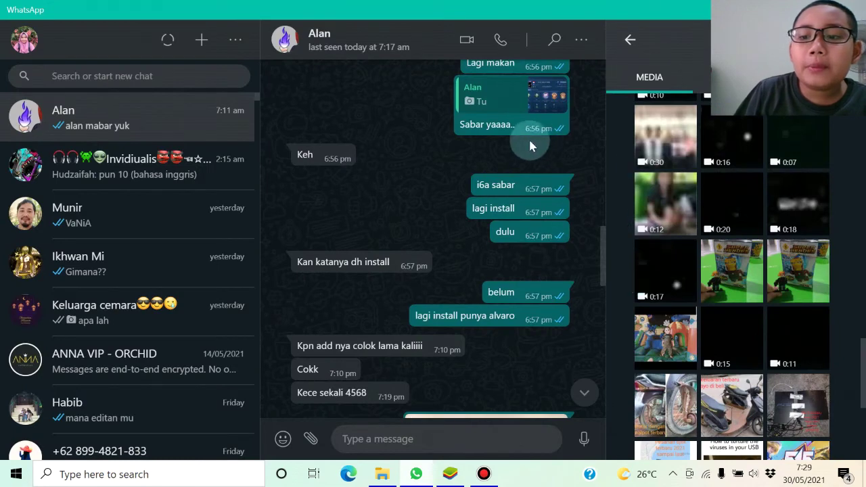
{"action": "left_click", "coordinate": [631, 40]}
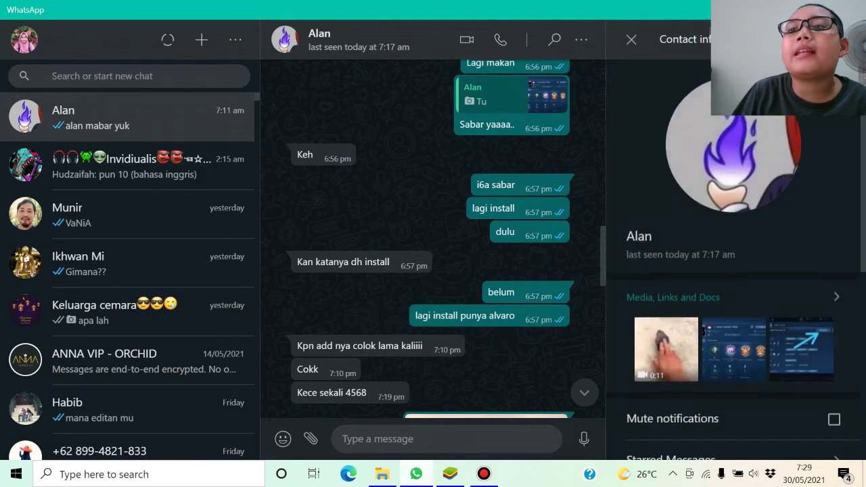
{"action": "left_click", "coordinate": [632, 41]}
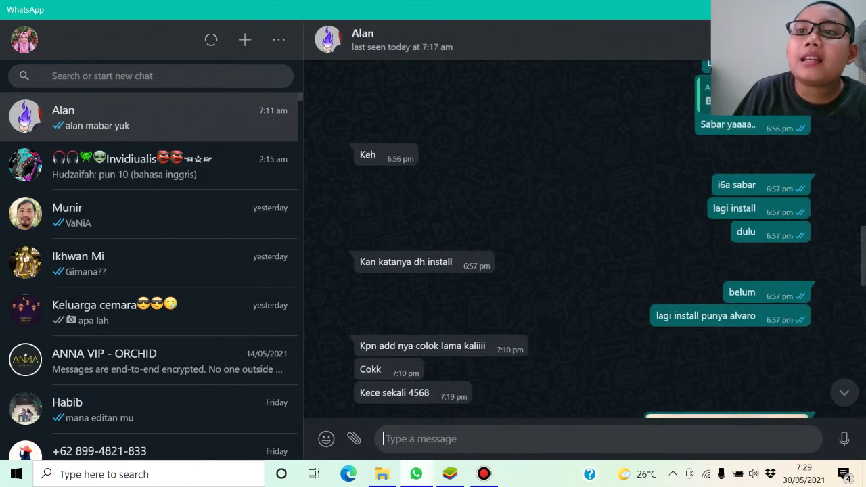
{"action": "key", "text": "super+d"}
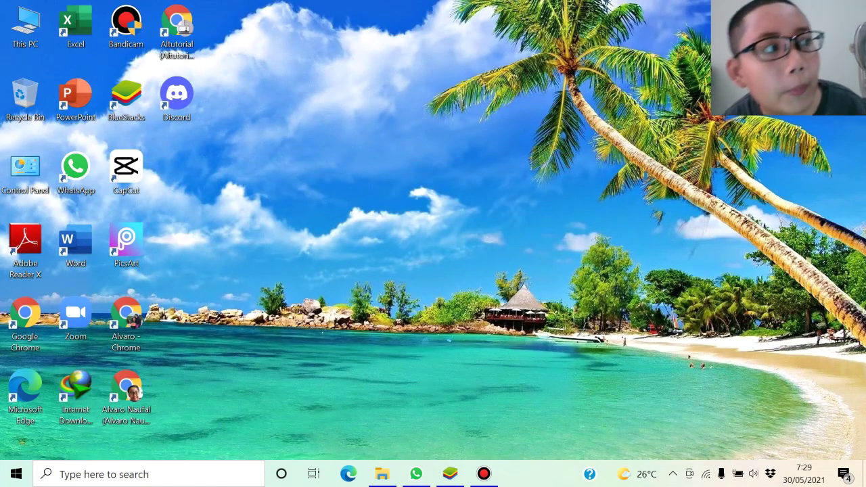